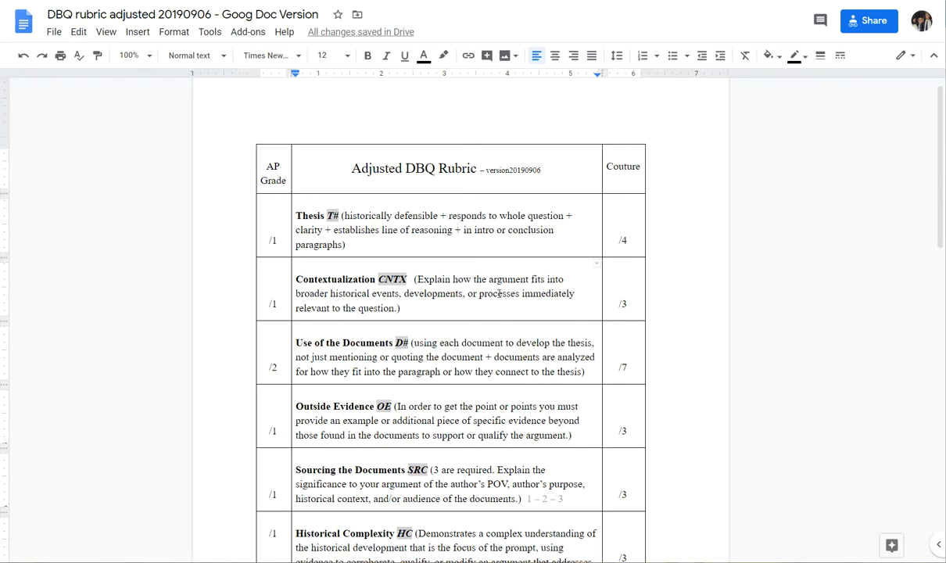
Copy the Thesis row's description from the DBQ rubric document and create a new grading form in Turnitin Feedback Studio
drag(377, 245, 298, 220)
key(ctrl+c)
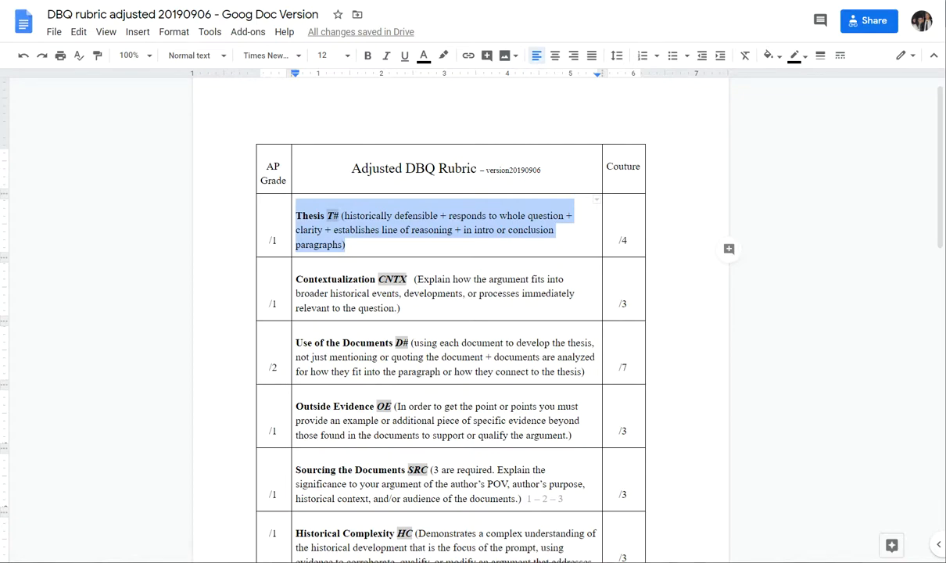
key(alt+Tab)
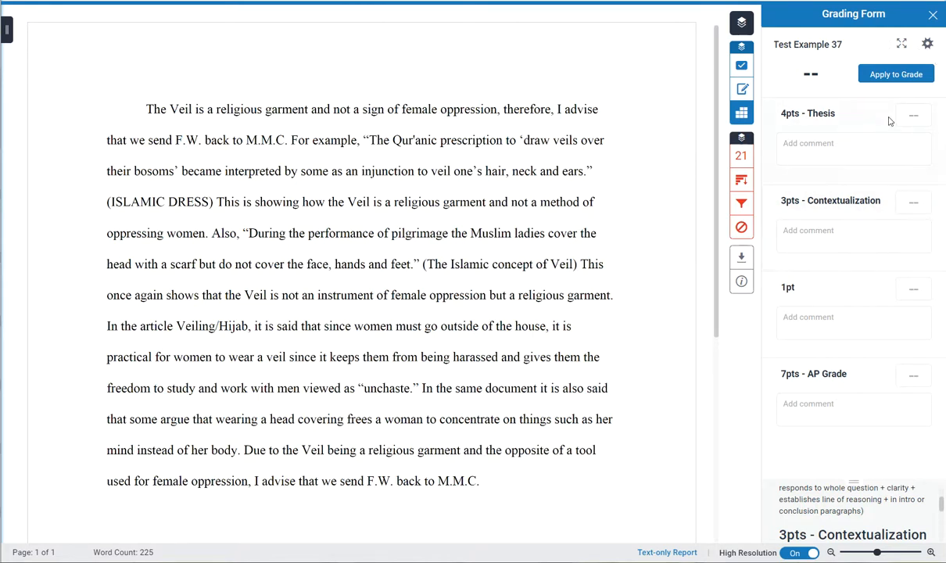
click(927, 44)
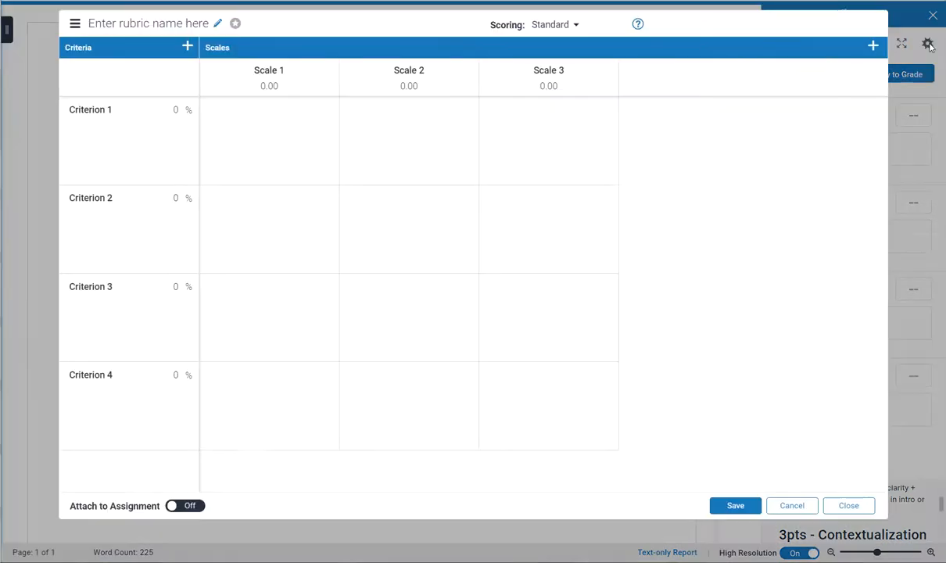
click(74, 24)
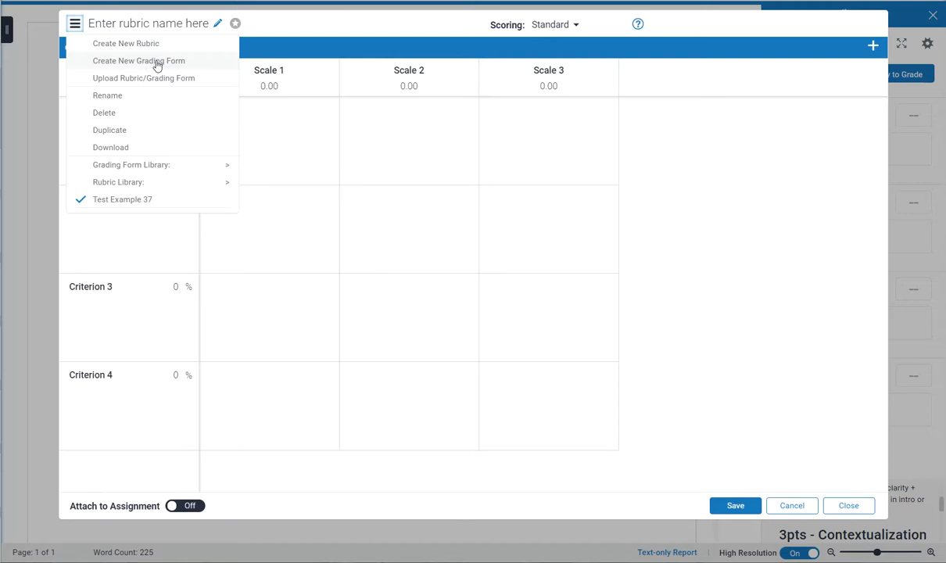
click(154, 63)
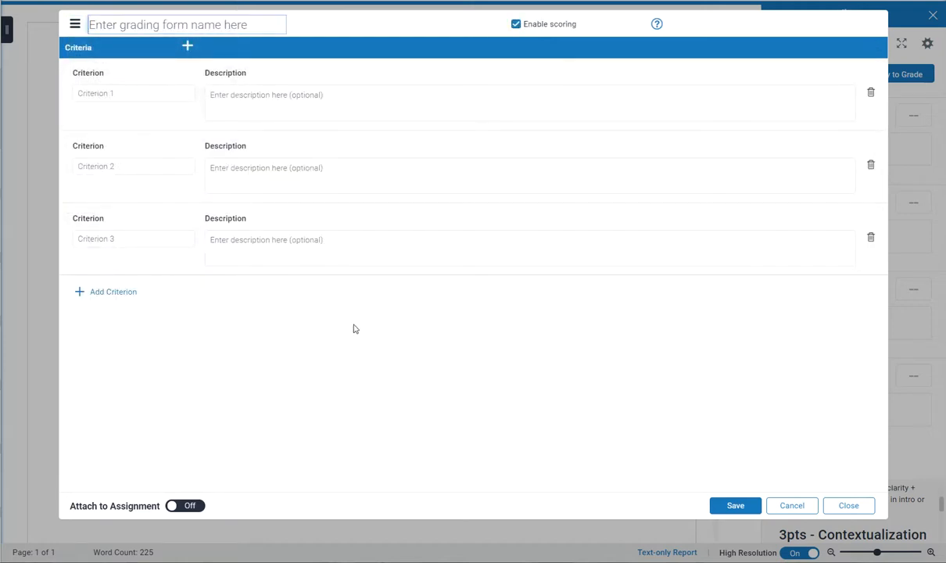
Paste the copied Thesis text as the first criterion's description and name the criterion "4pts - Thesis"
click(314, 97)
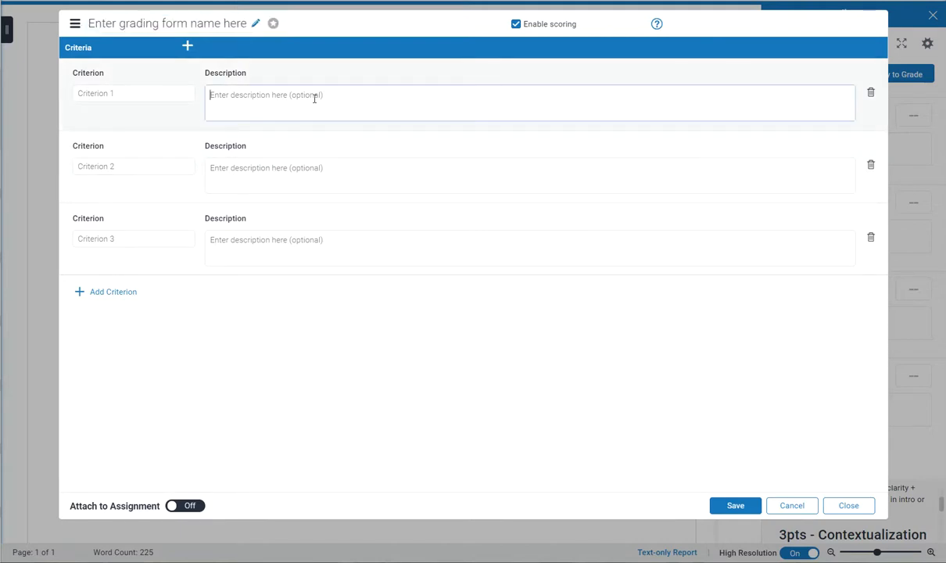
key(ctrl+v)
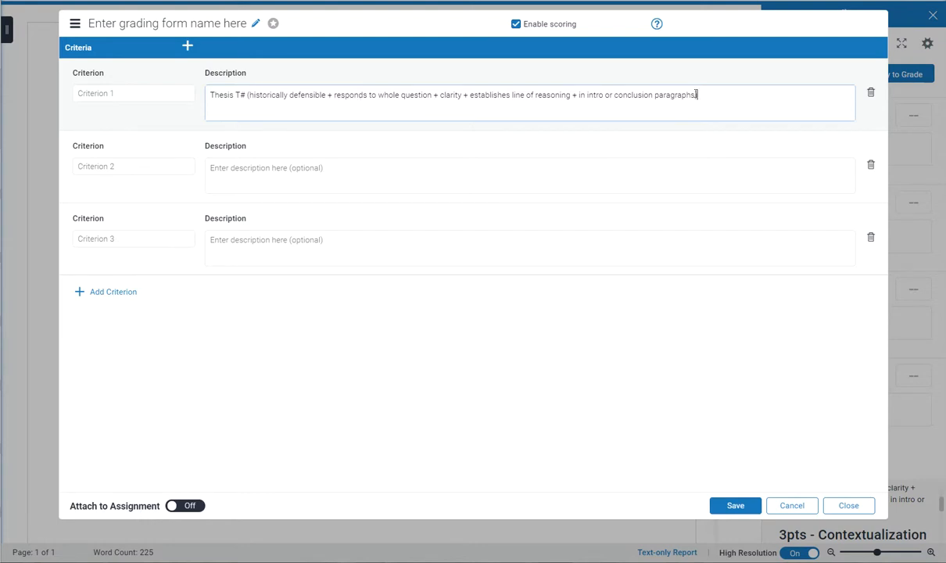
click(97, 95)
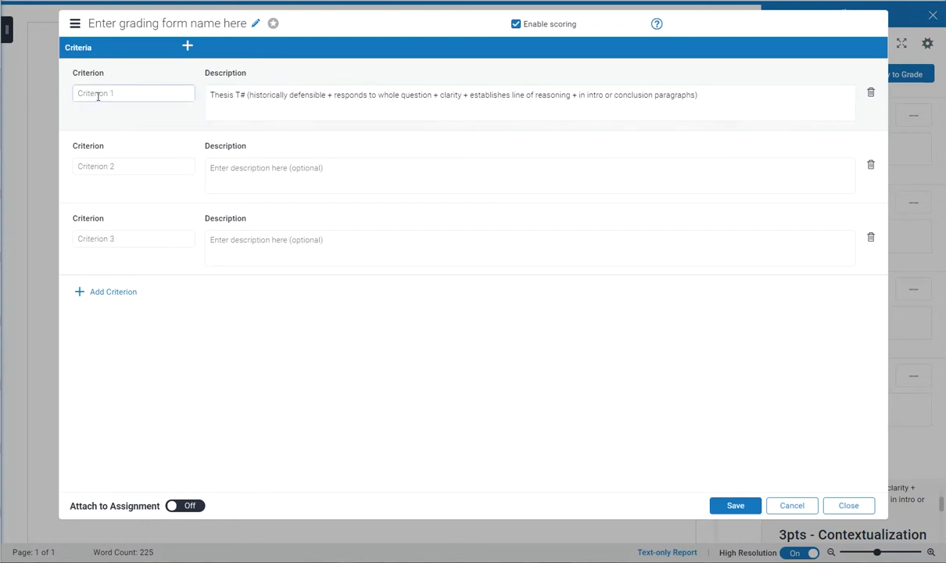
text(4pts Thesis)
Copy the Contextualization row's text from the rubric document into the second criterion's description
click(274, 162)
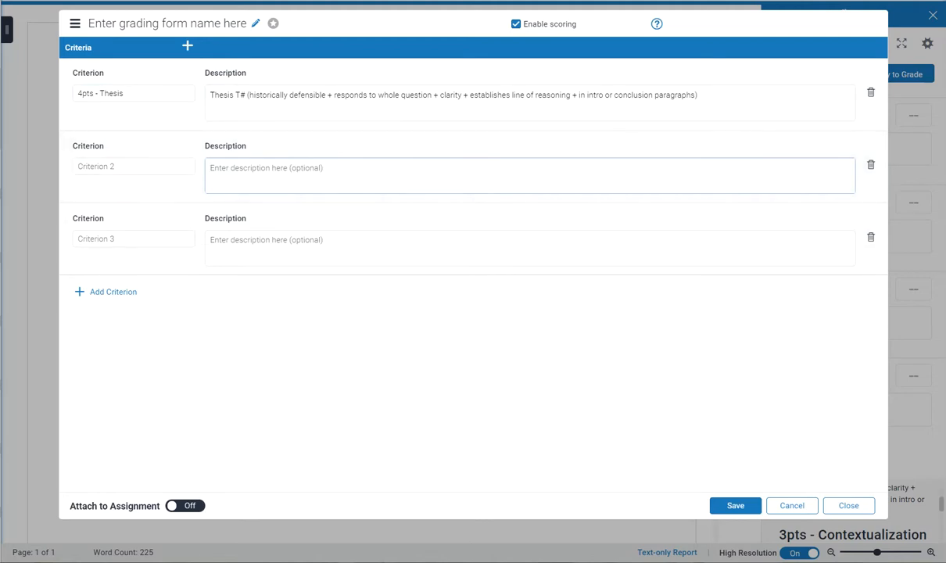
key(alt+Tab)
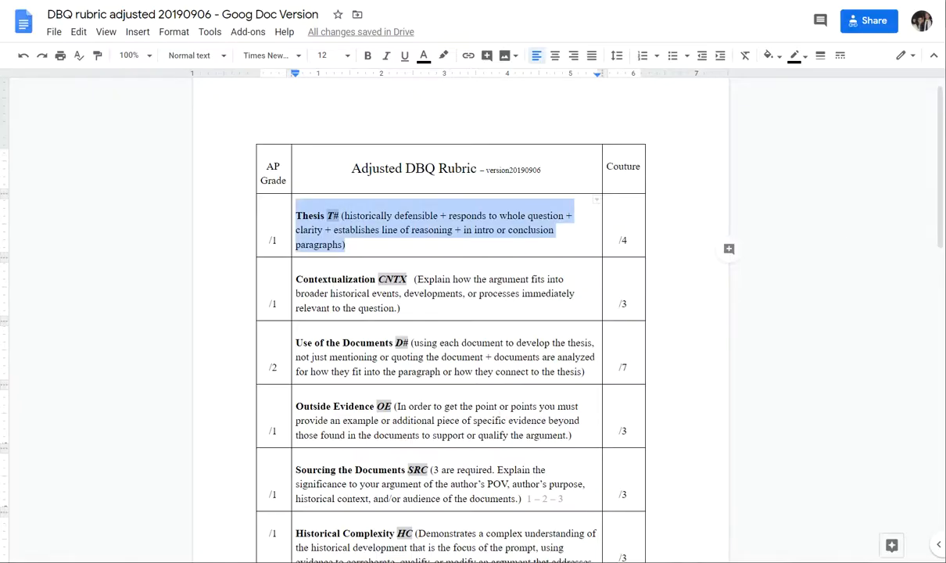
drag(419, 312, 299, 283)
key(ctrl+c)
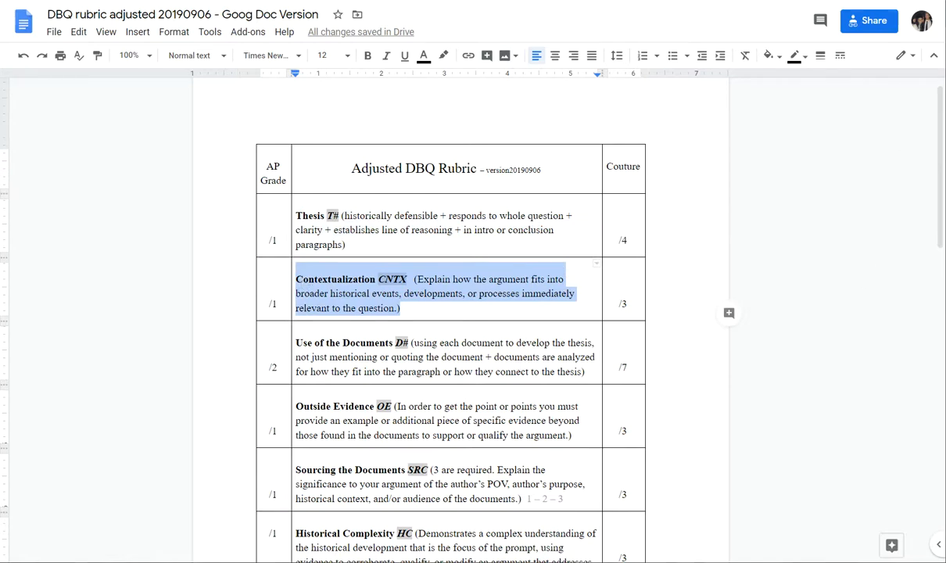
key(alt+Tab)
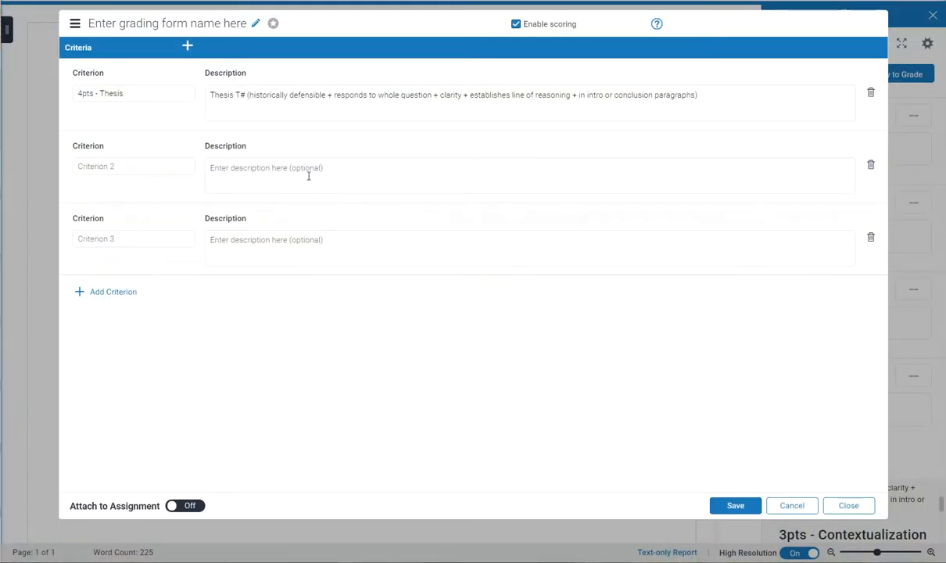
click(279, 168)
key(ctrl+v)
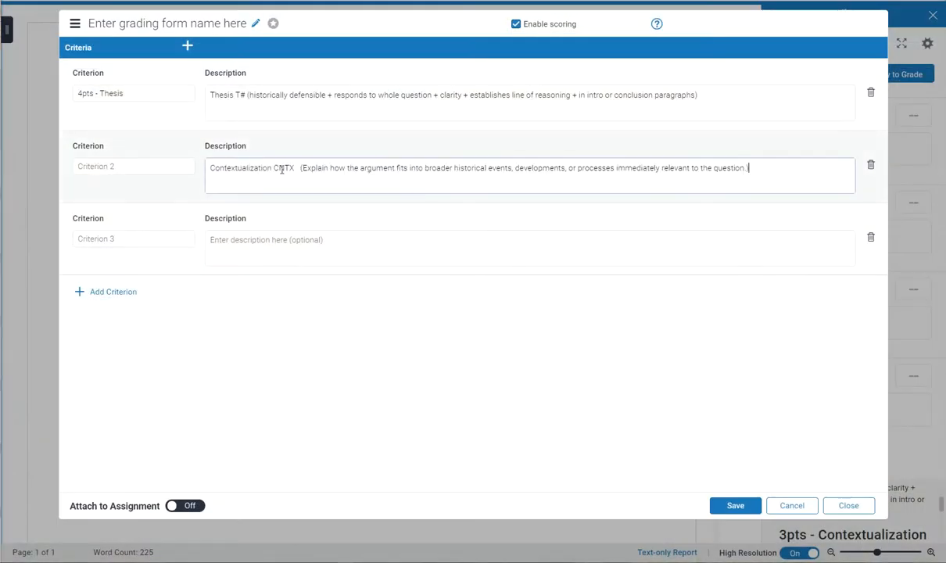
Name the second criterion "3pts - Contextualization"
click(123, 170)
text(3)
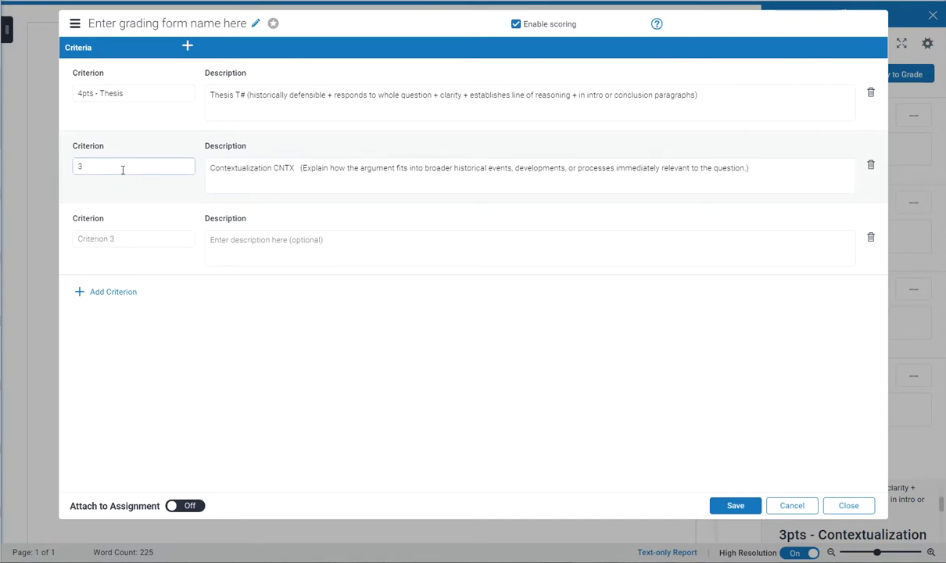
text(pts - Contextualization)
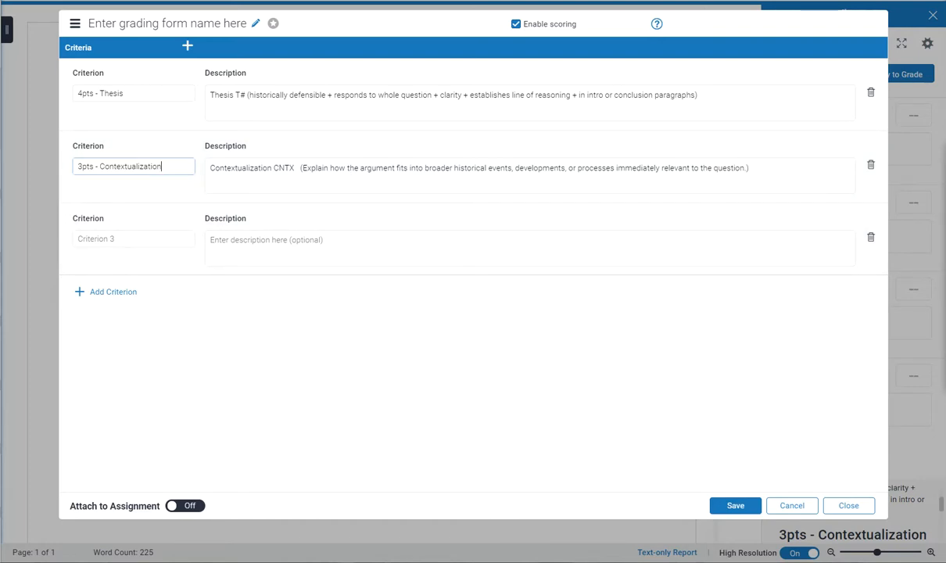
Copy the Sourcing the Documents text, without the trailing "1 – 2 – 3", from the rubric document into the third criterion's description
key(alt+Tab)
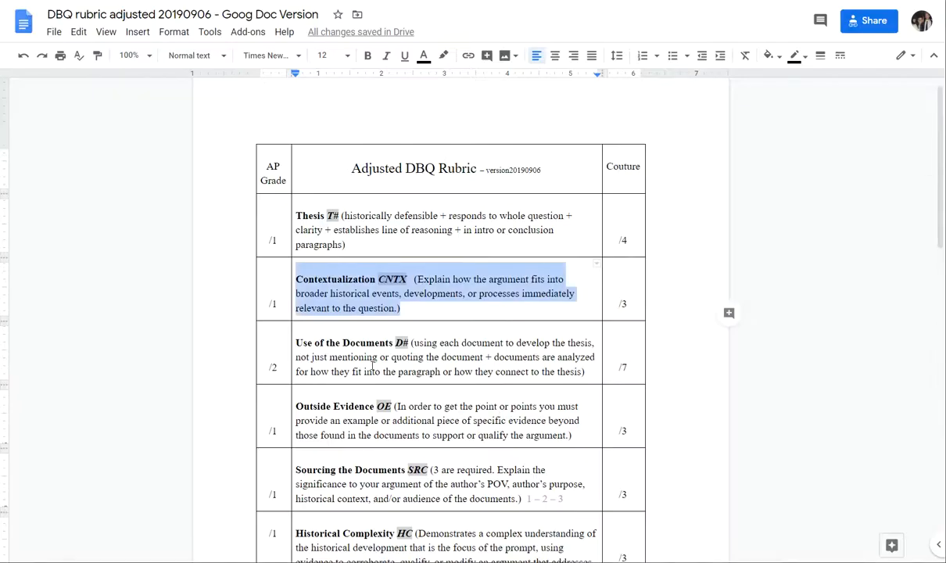
scroll(361, 420, down, 1)
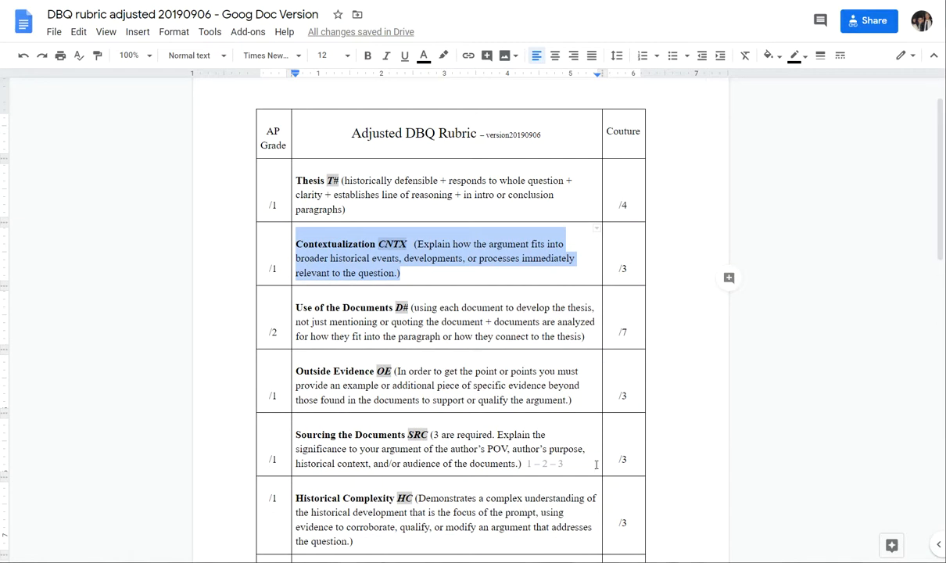
click(578, 470)
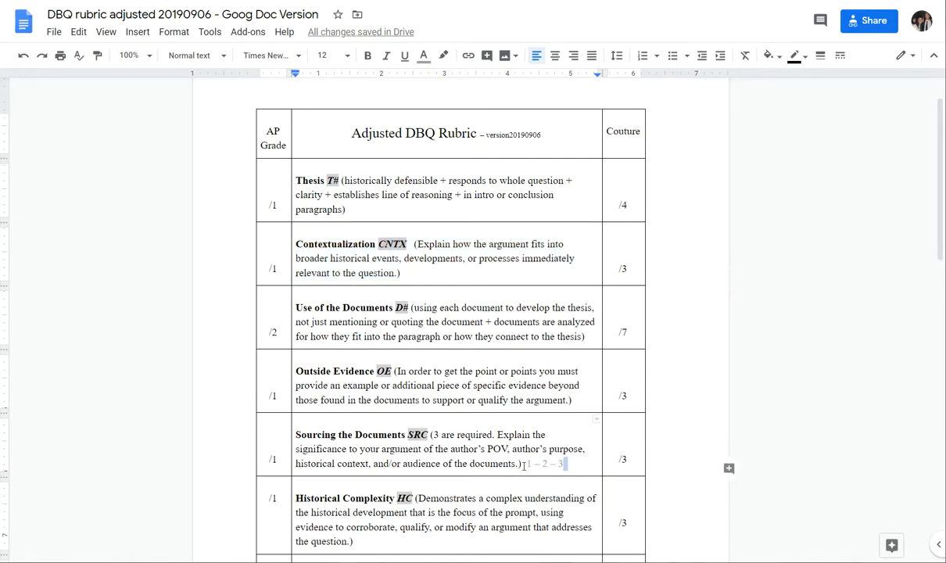
drag(521, 464, 306, 435)
key(ctrl+c)
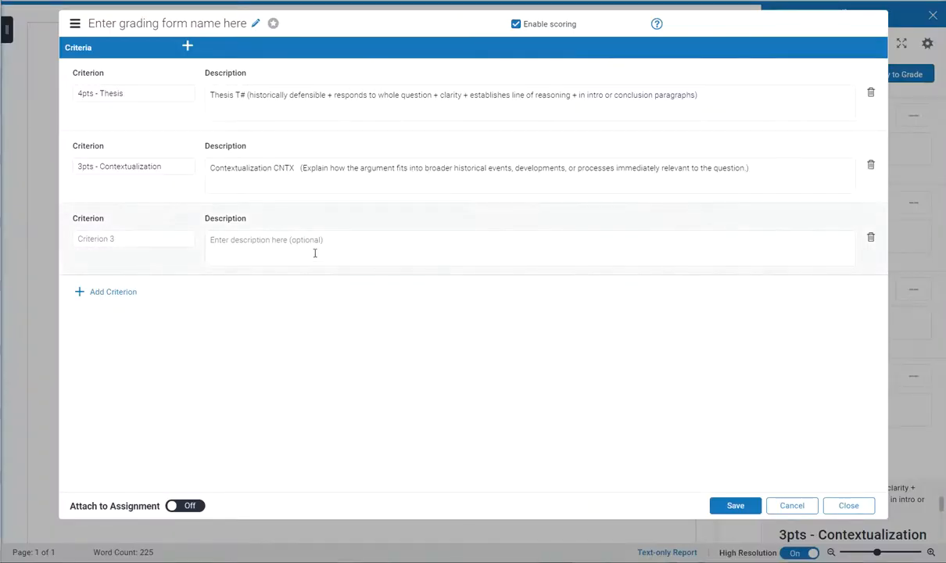
click(311, 249)
key(ctrl+v)
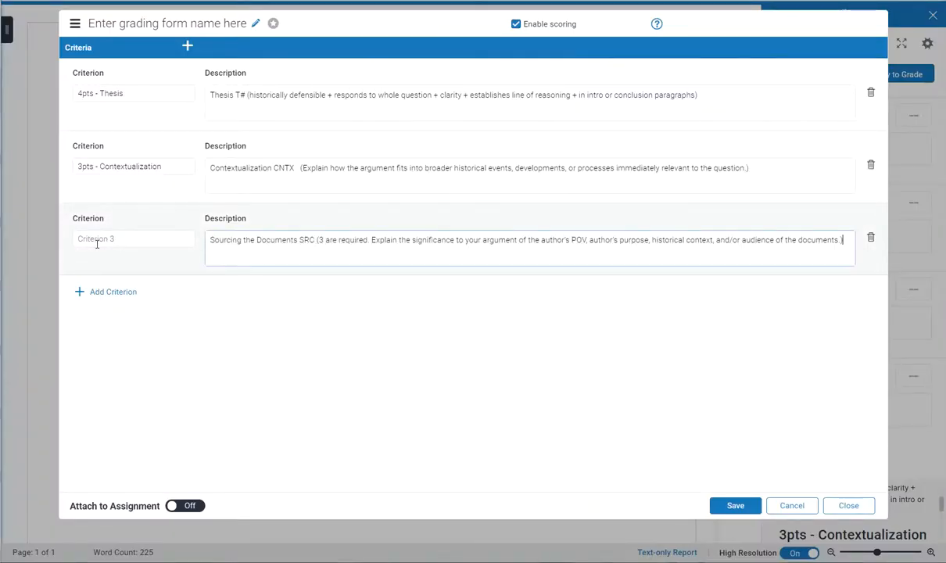
Name the third criterion "3pts - Sourcing CIRCLE"
click(102, 241)
text(3)
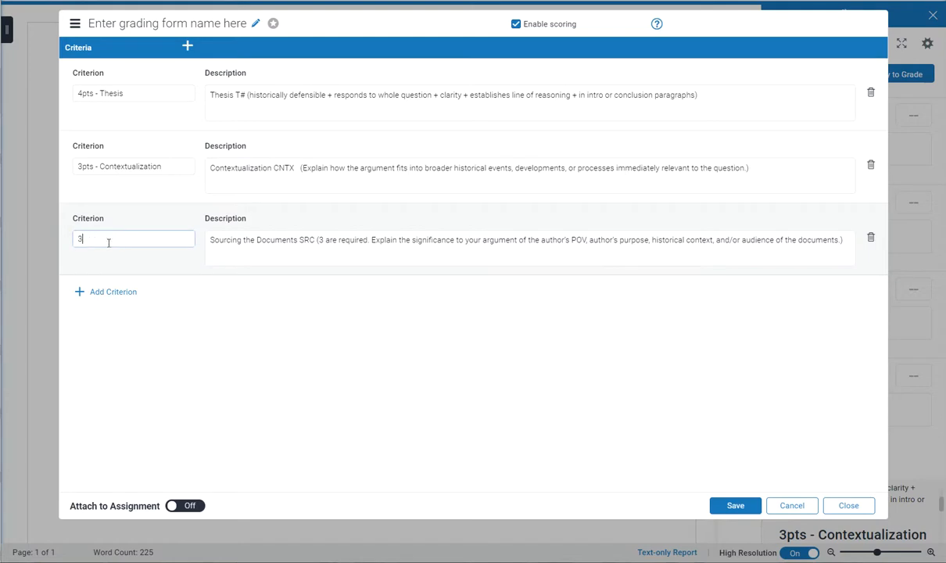
text(pts - Sourcing CIRCLE)
drag(160, 238, 132, 238)
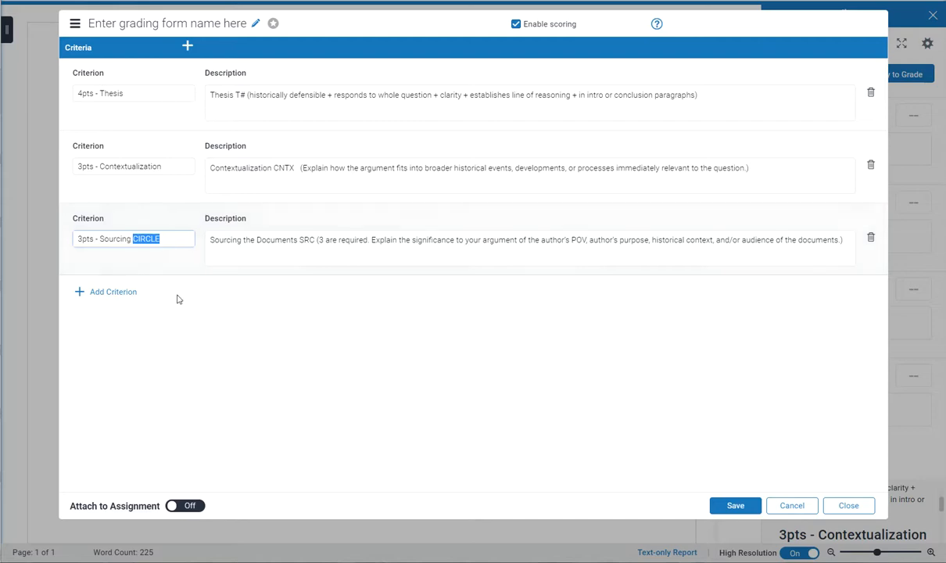
Add a fourth criterion to the grading form and name it "3 pts - Para Structure"
click(115, 293)
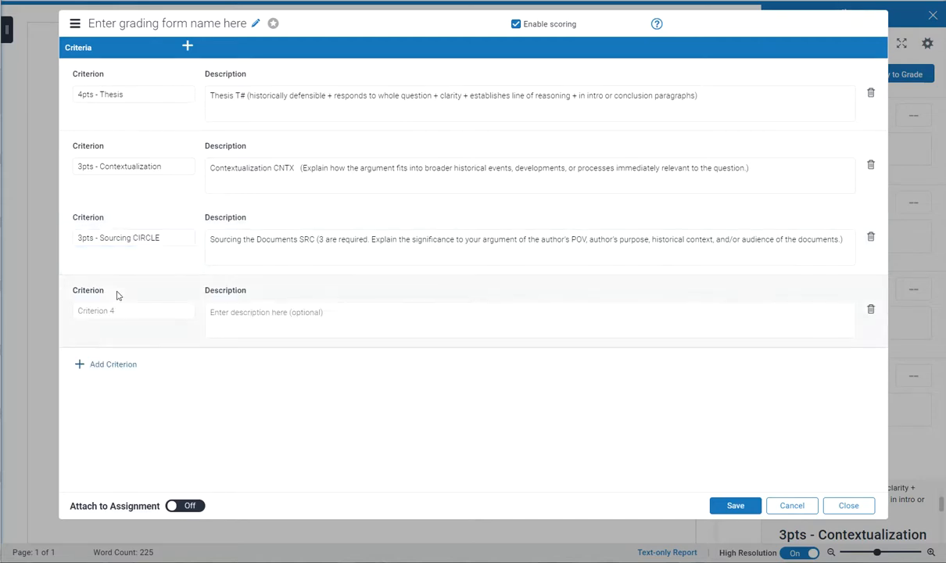
click(103, 308)
text(3 pts - Pa)
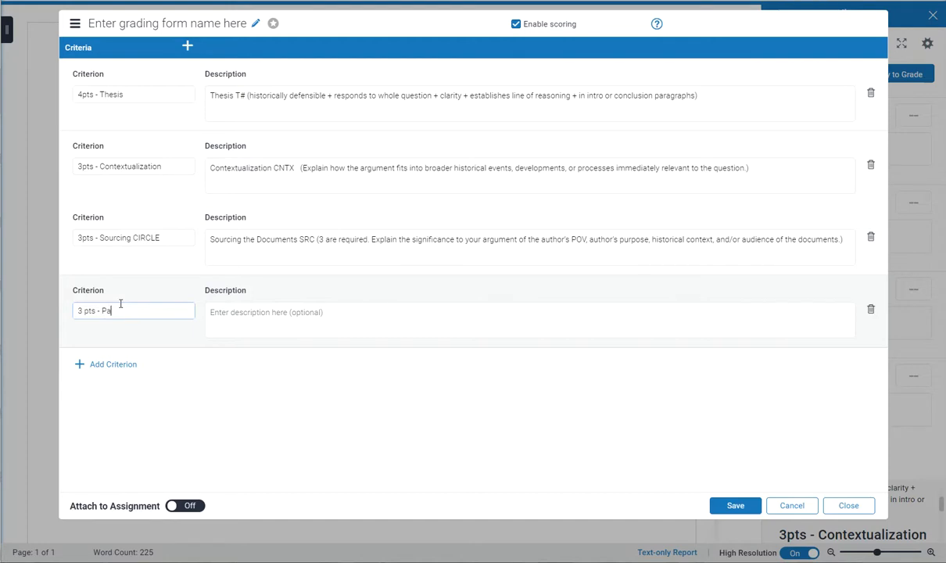
text(ra Structure)
Append a new line to the Sourcing criterion's description reading "This is for circle only. Blank for triangle."
click(257, 240)
click(853, 241)
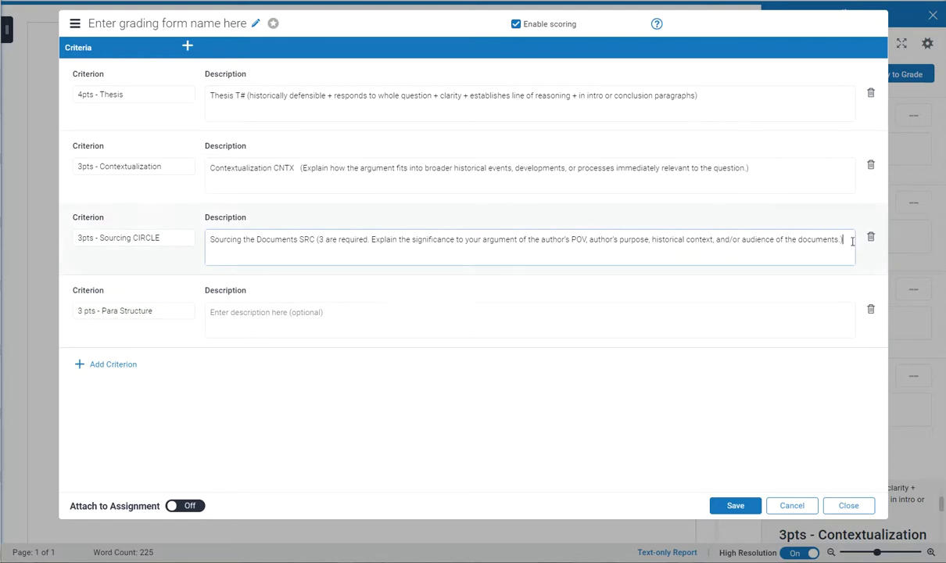
key(Return)
text(This is for circle only. Blank for )
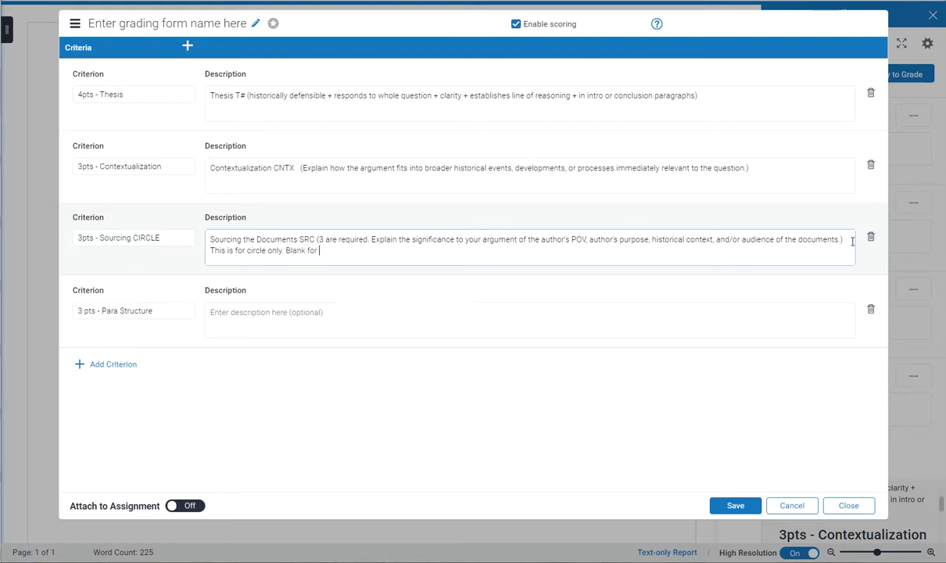
text(triangle.)
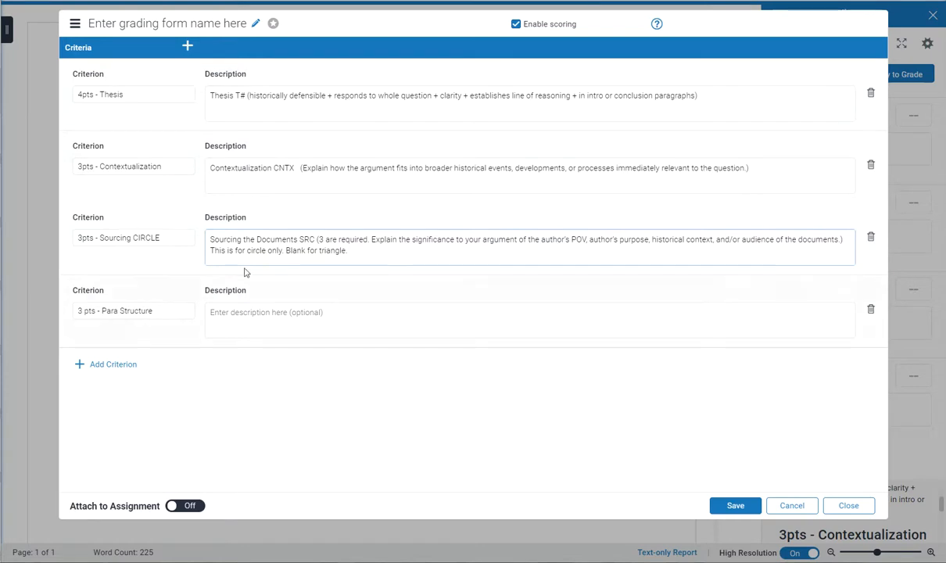
Extend the fourth criterion's name to "3 pts - Para Structure TRIANGL" and enter "Stuff" as its description
click(161, 310)
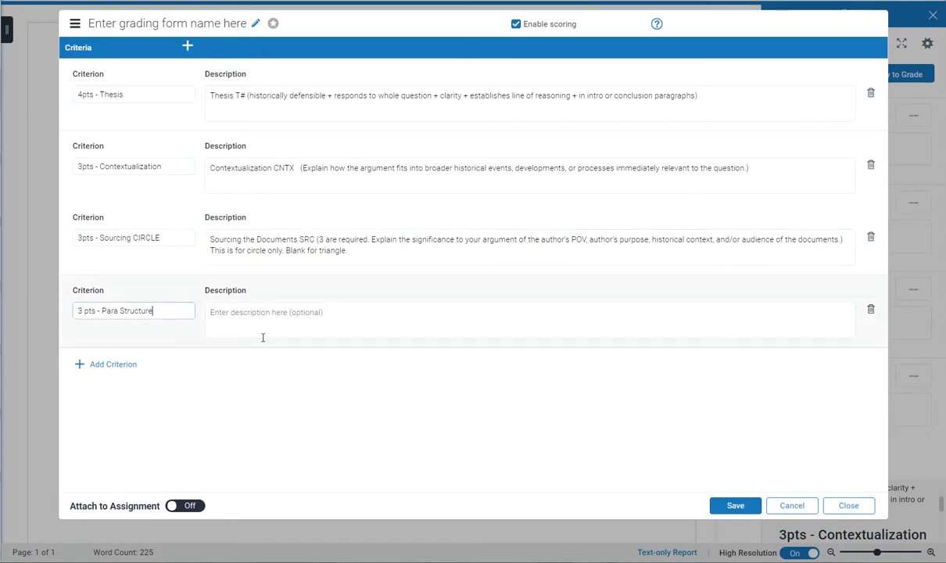
text(TRIANGL)
click(271, 311)
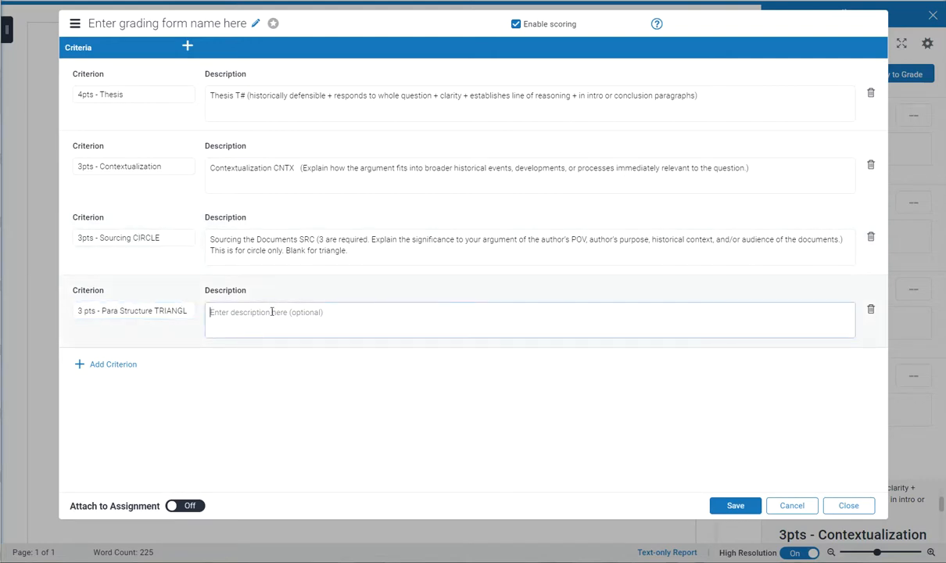
text(Su)
text(uff)
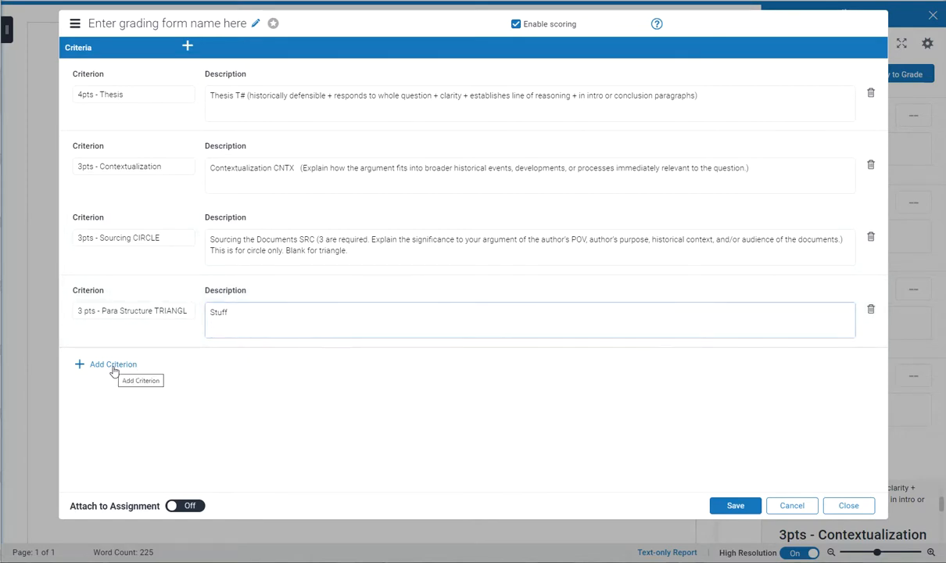
Add a fifth criterion to the grading form
click(89, 369)
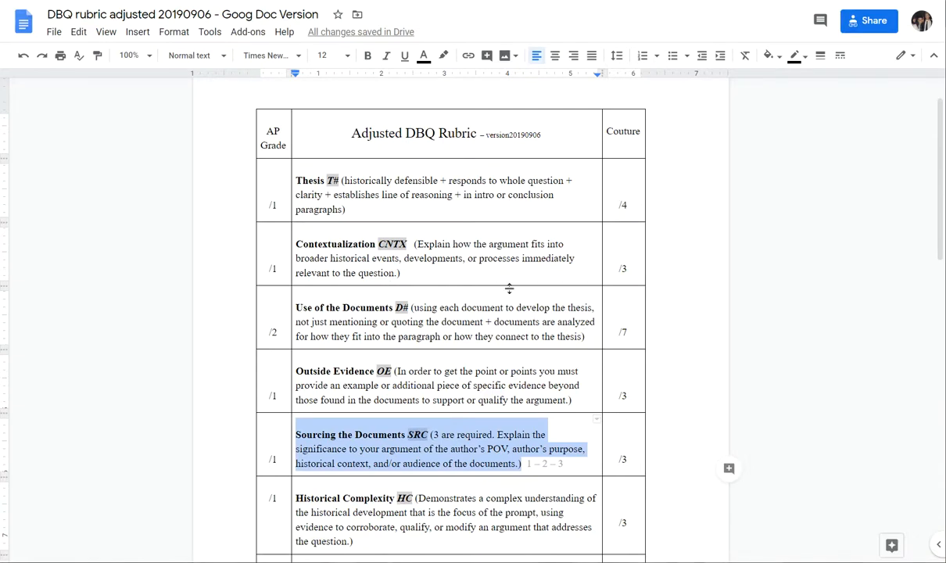
Switch to the Adjusted DBQ Rubric document and examine the points in its AP Grade and Couture columns
click(422, 279)
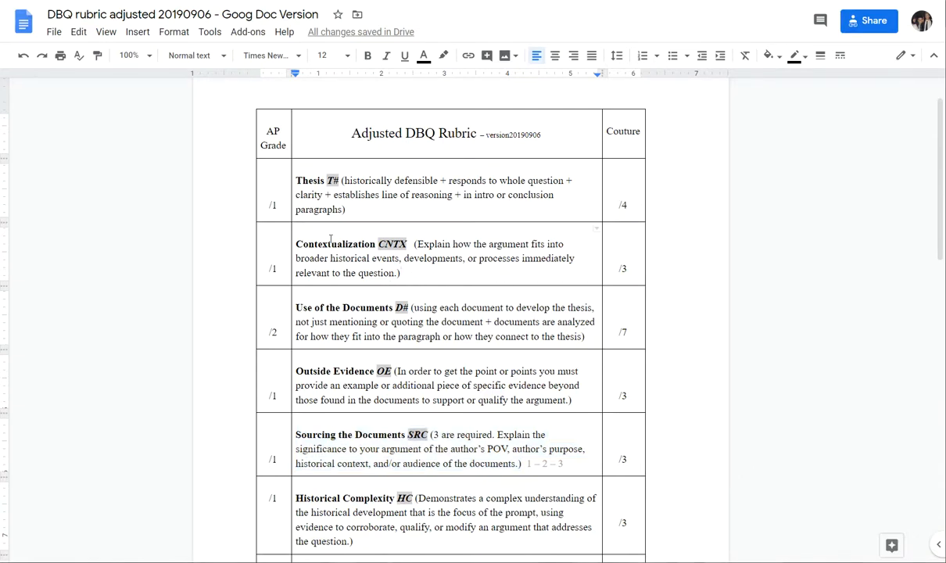
scroll(277, 375, down, 3)
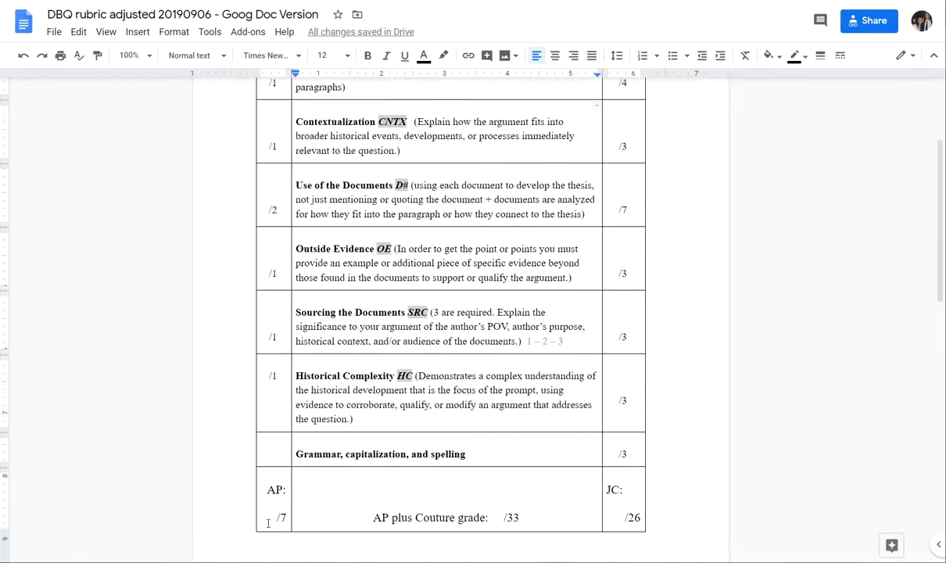
scroll(266, 354, up, 3)
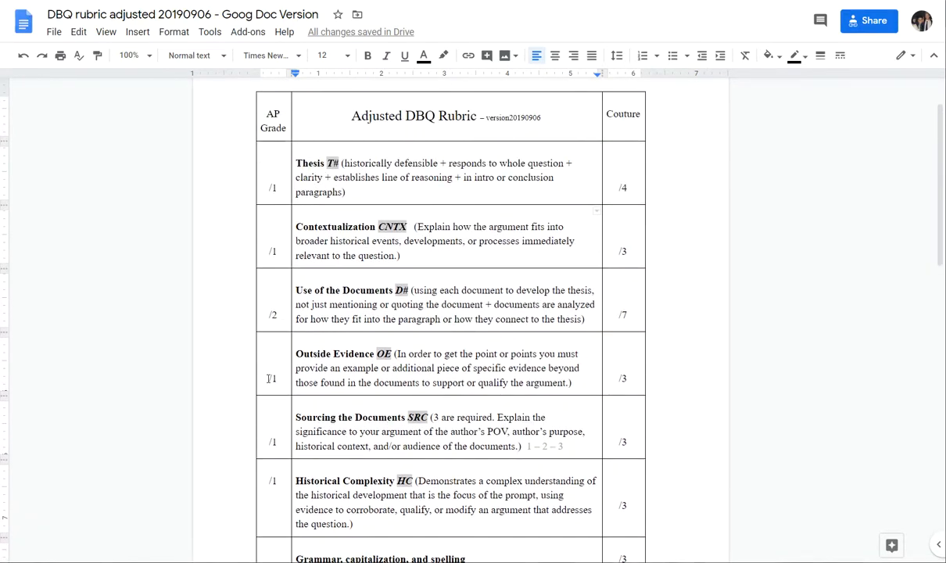
scroll(274, 352, down, 3)
scroll(268, 471, up, 5)
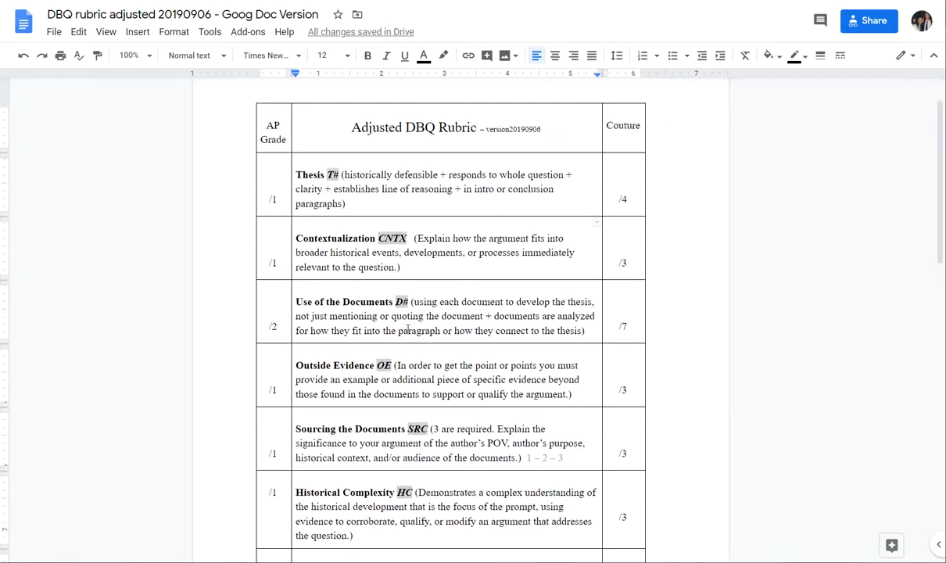
scroll(628, 393, down, 3)
scroll(628, 394, down, 3)
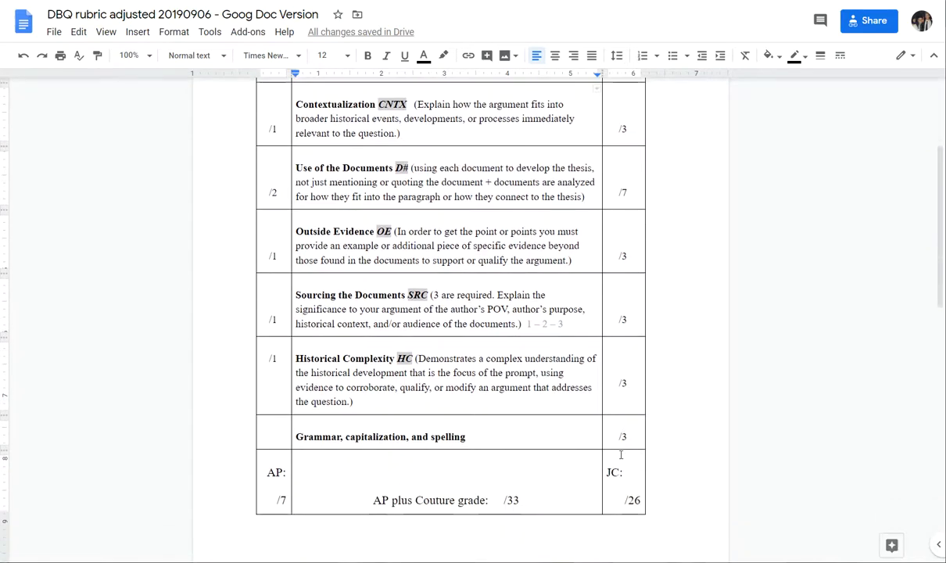
scroll(625, 375, up, 4)
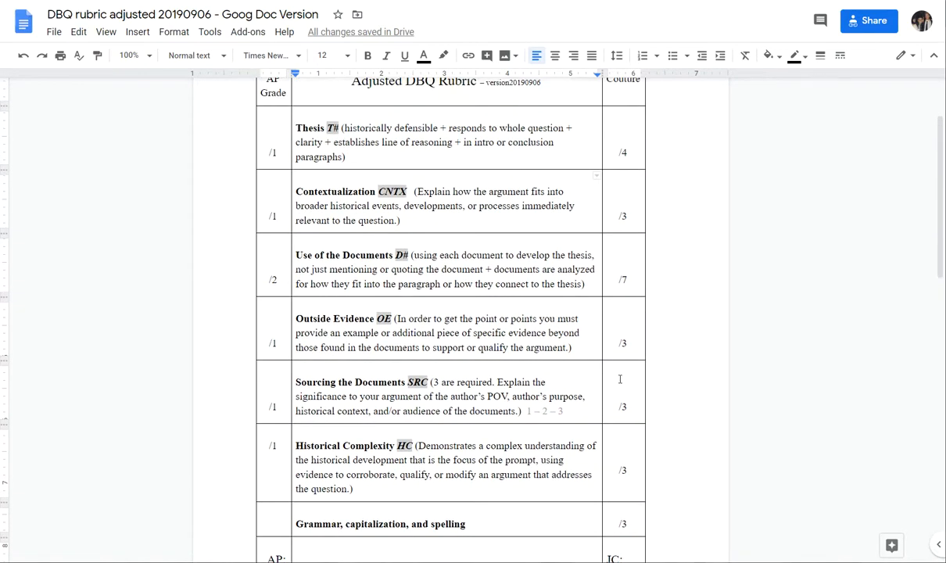
scroll(622, 374, up, 2)
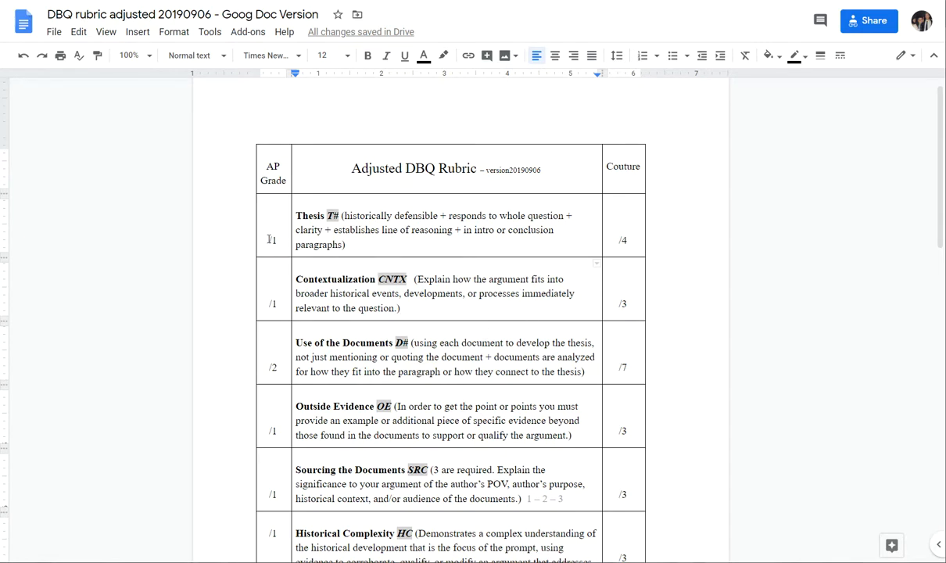
Compare the AP Score - ADVISORY list on the rubric document's second page with the table's AP Grade column
scroll(275, 492, down, 3)
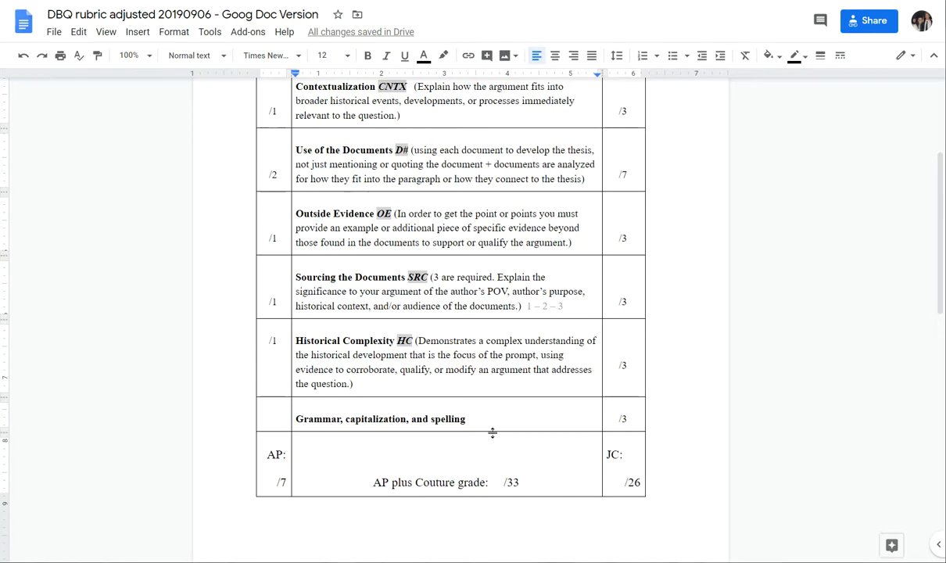
scroll(491, 433, down, 3)
scroll(450, 414, down, 1)
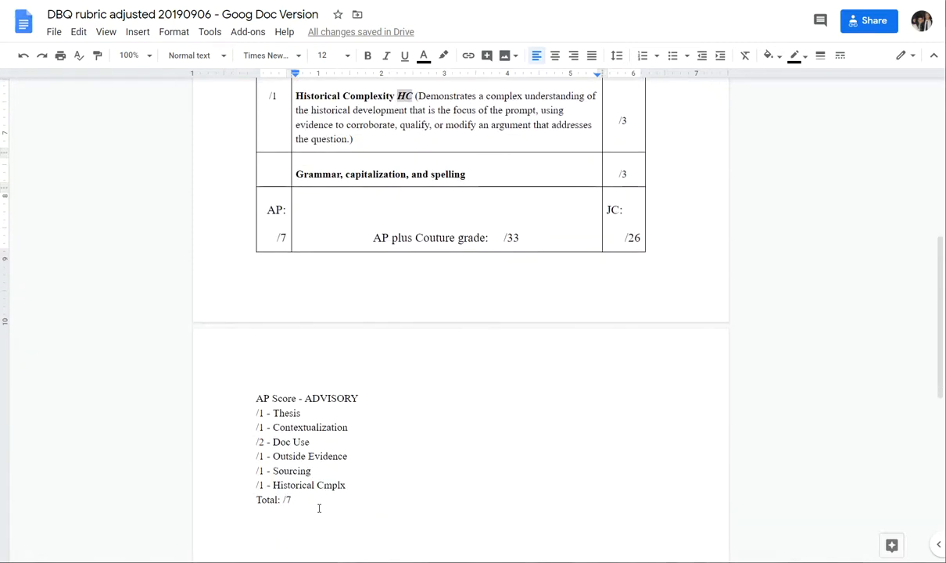
drag(311, 501, 236, 406)
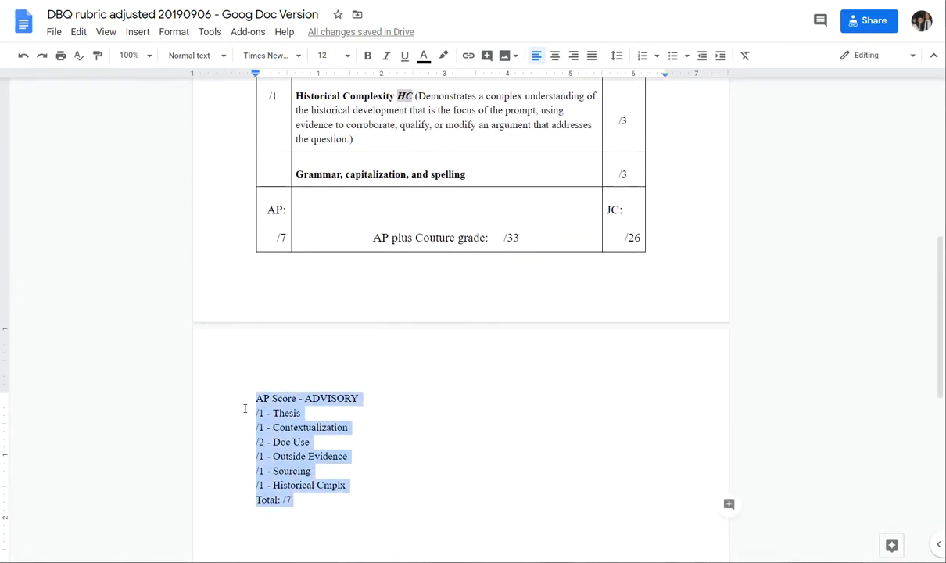
click(349, 428)
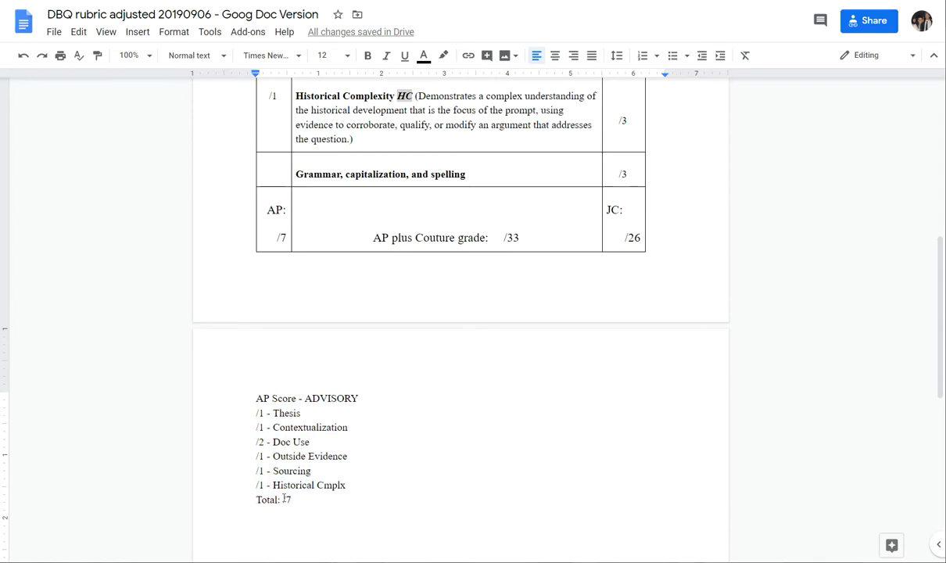
scroll(448, 320, up, 3)
scroll(290, 186, up, 3)
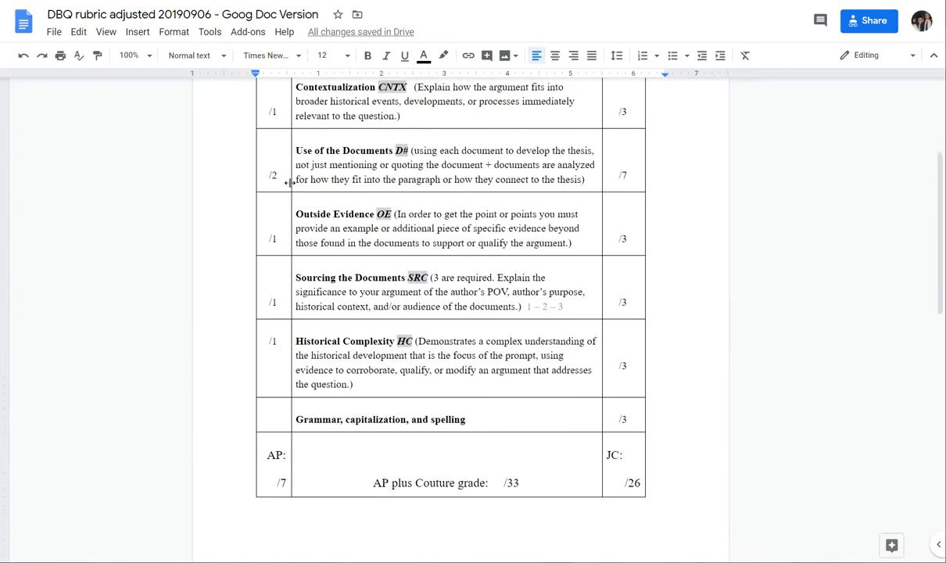
scroll(315, 306, down, 5)
scroll(314, 344, down, 2)
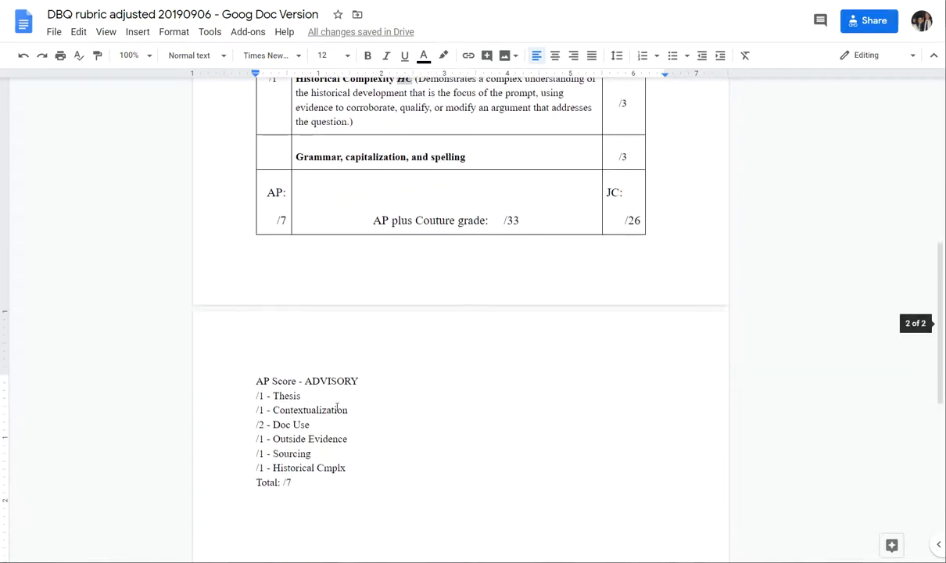
Copy the whole AP Score - ADVISORY list, from its heading through the Total line, into the fifth criterion's description
drag(293, 483, 222, 377)
key(ctrl+c)
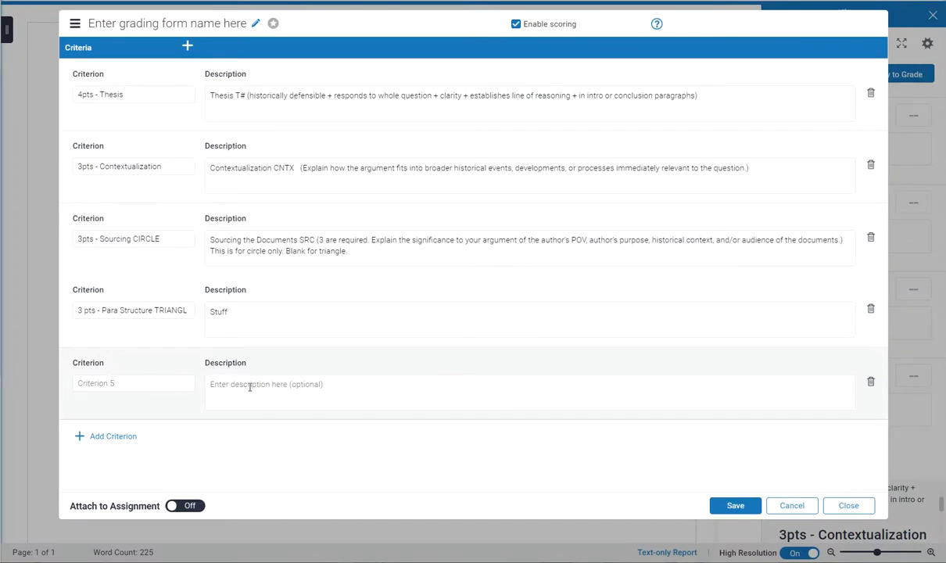
click(250, 387)
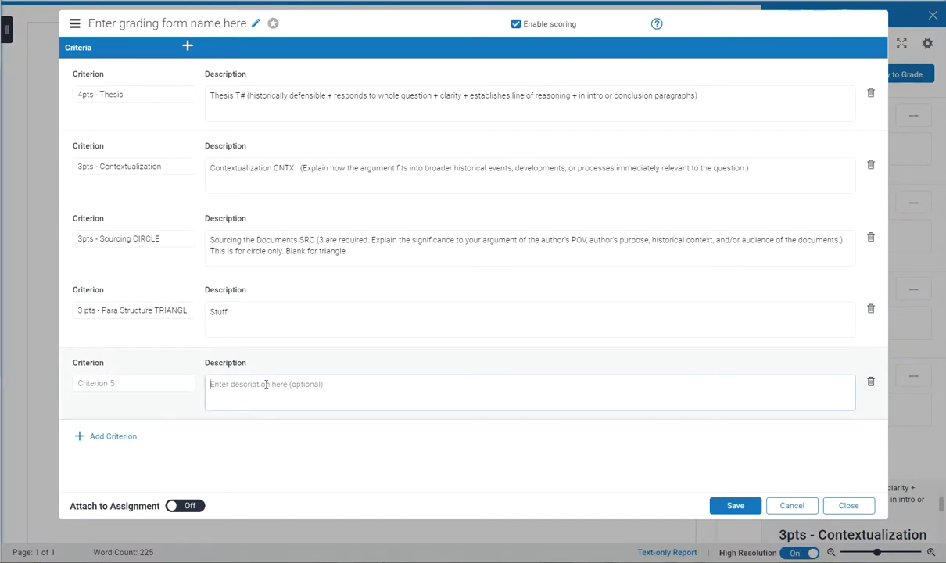
key(ctrl+v)
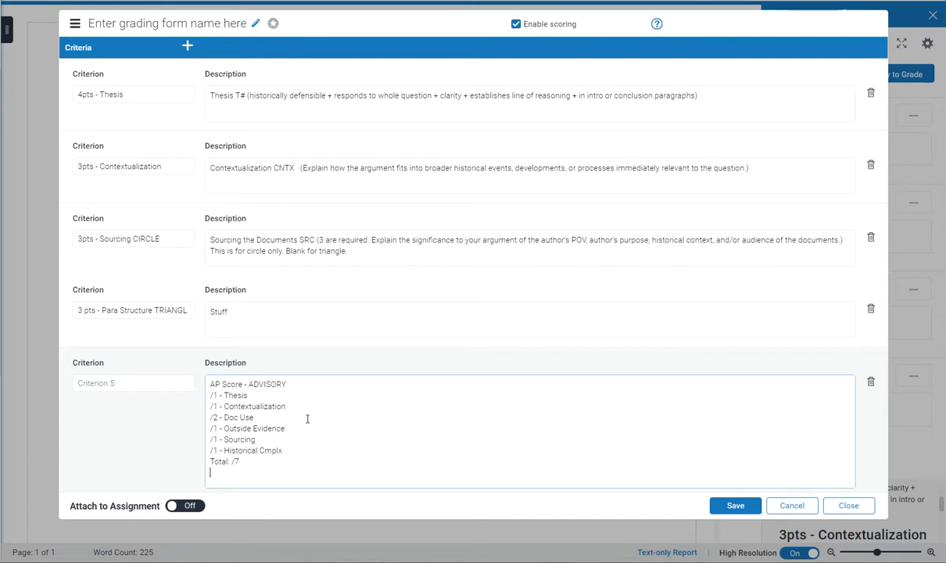
Name the fifth criterion "7pts - AP Score CIRCLE"
click(132, 384)
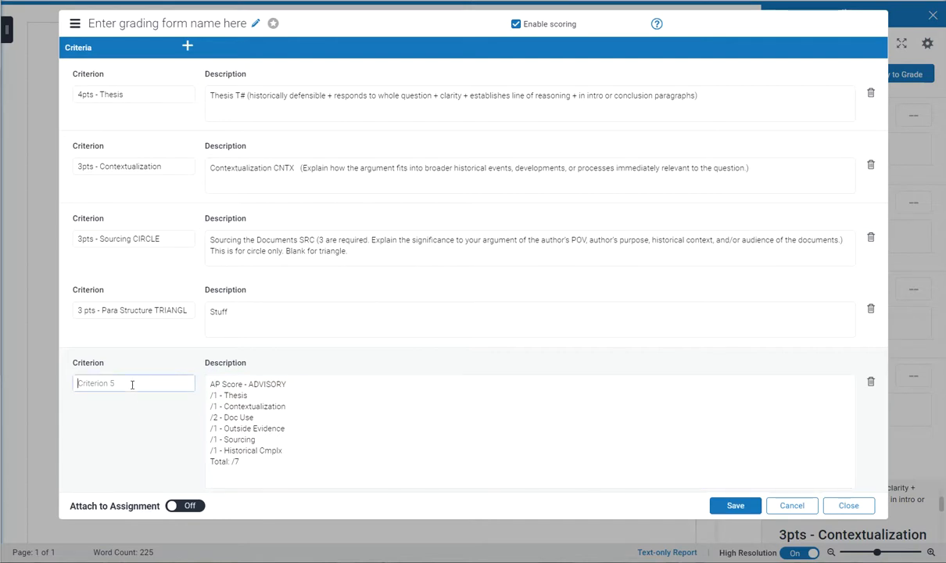
text(7)
text(pts - )
text(AP Ad)
key(BackSpace)
key(BackSpace)
text(Score C)
text(IRCLE)
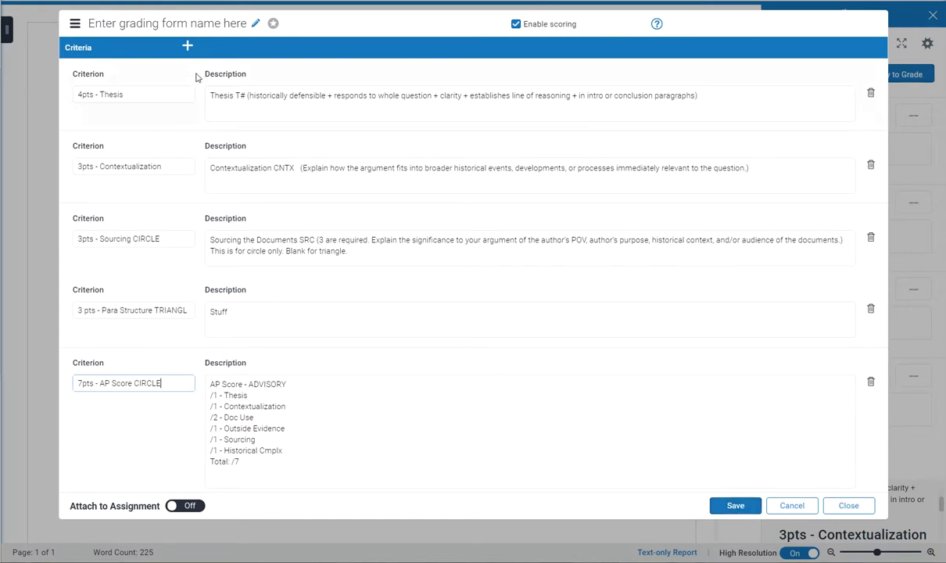
Name the grading form "Test form 38" and save it
click(126, 25)
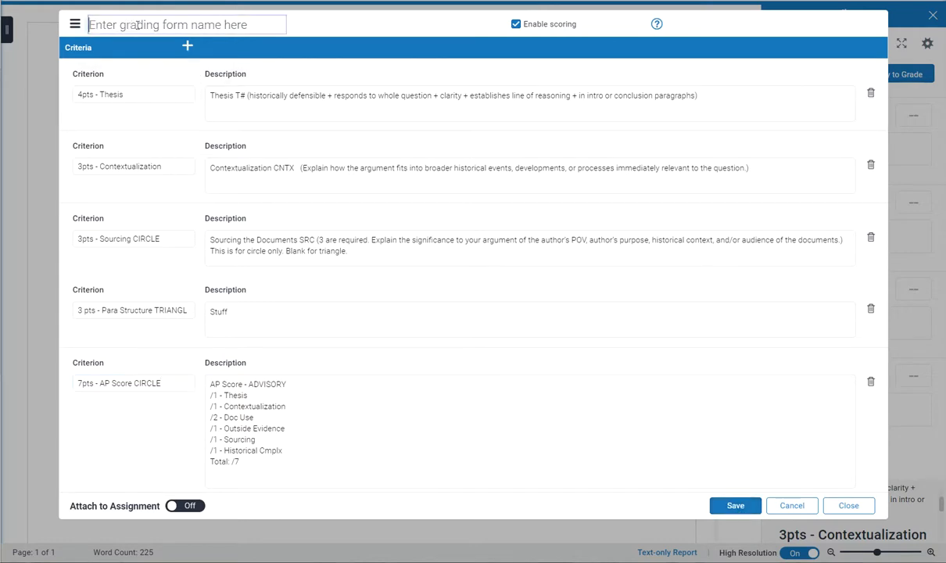
text(Test for )
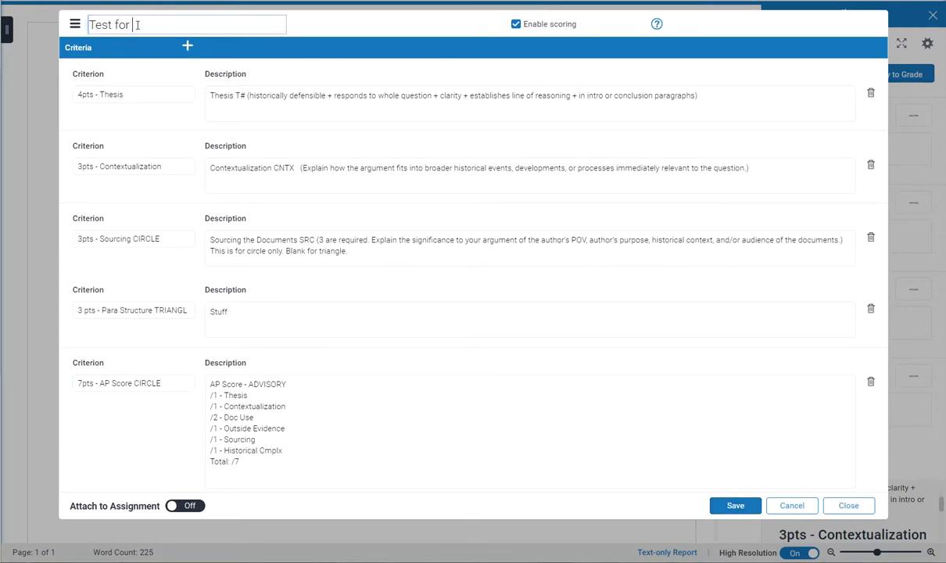
text(m 38)
click(737, 512)
click(736, 508)
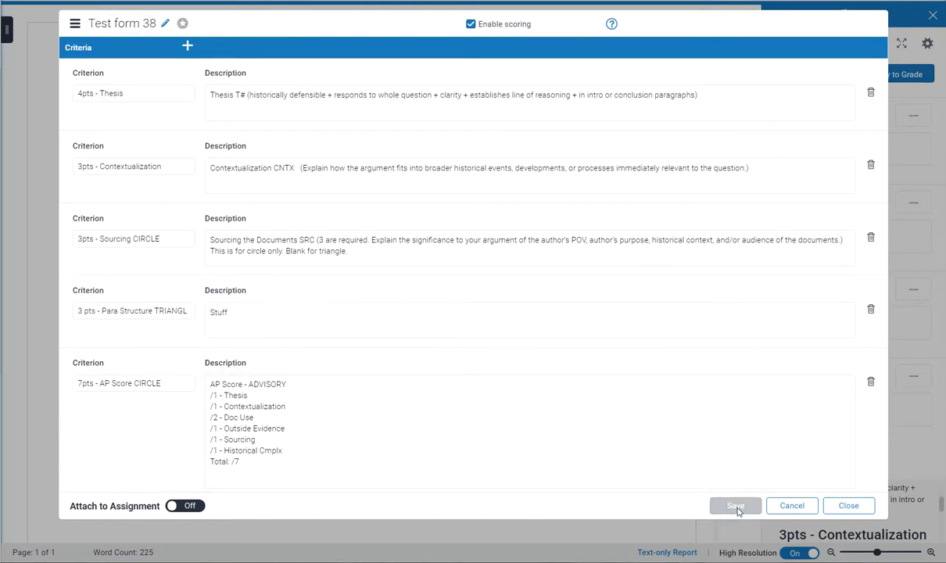
Attach Test form 38 to the assignment in place of the existing rubric and close the form editor
click(192, 508)
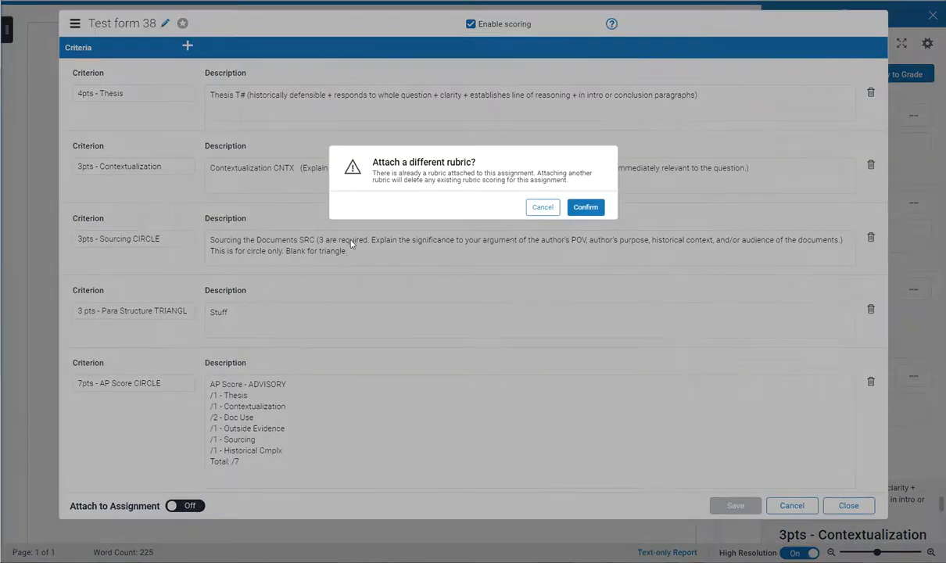
click(584, 208)
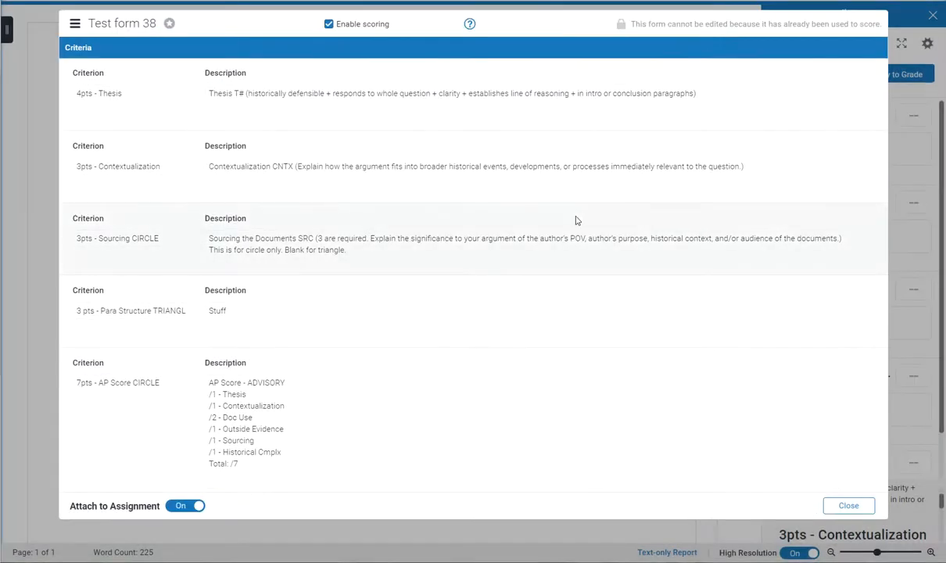
click(849, 505)
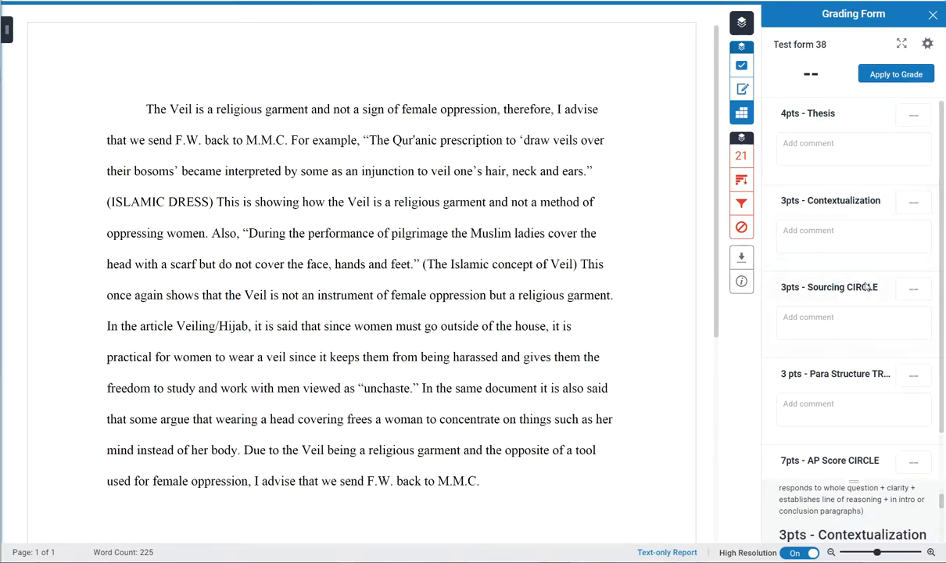
Enter a score of 2 for the "3pts - Sourcing CIRCLE" criterion and dismiss the save error
scroll(850, 268, down, 1)
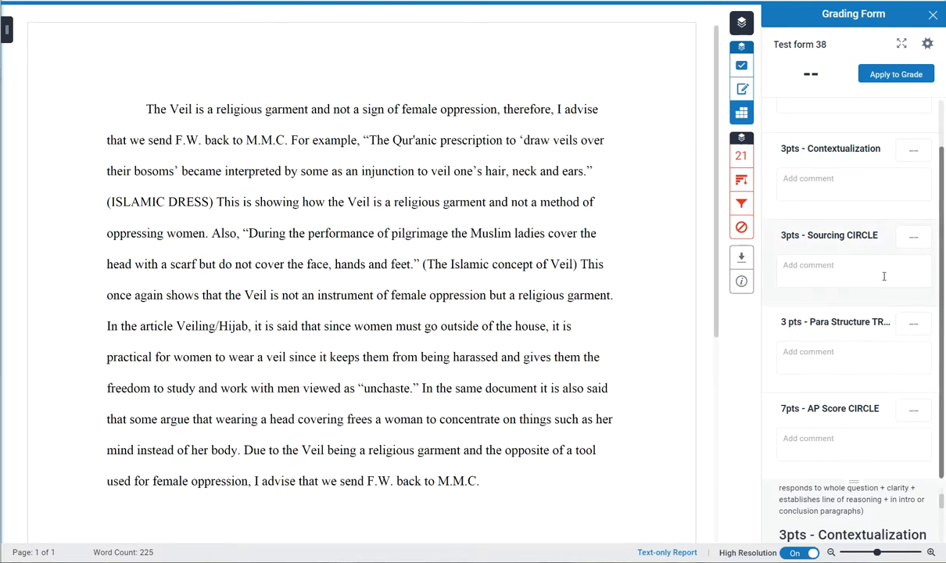
click(911, 240)
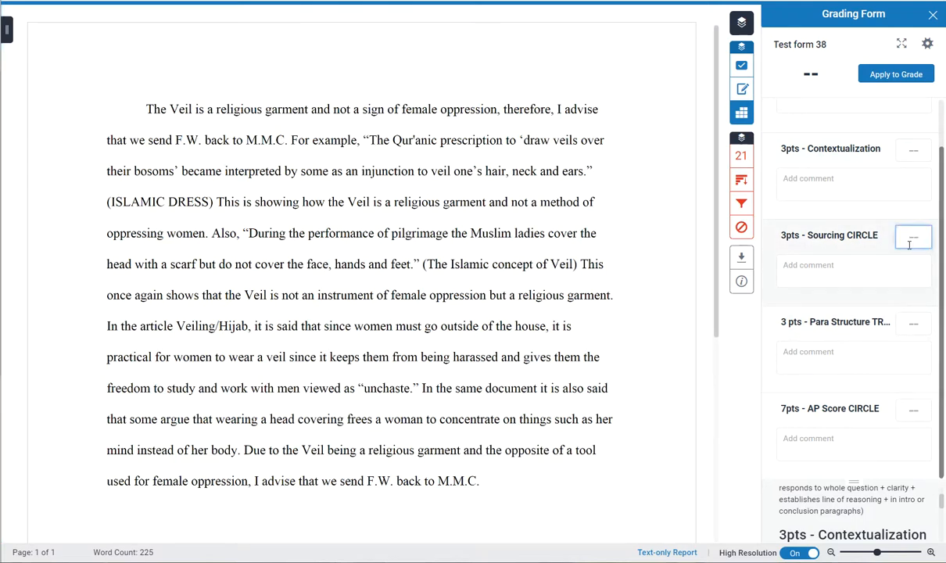
text(2)
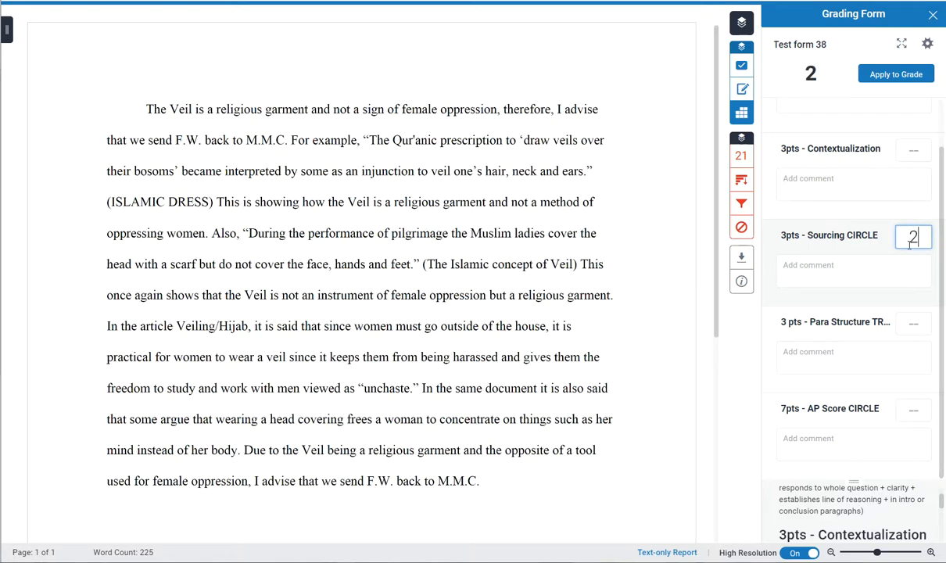
click(906, 324)
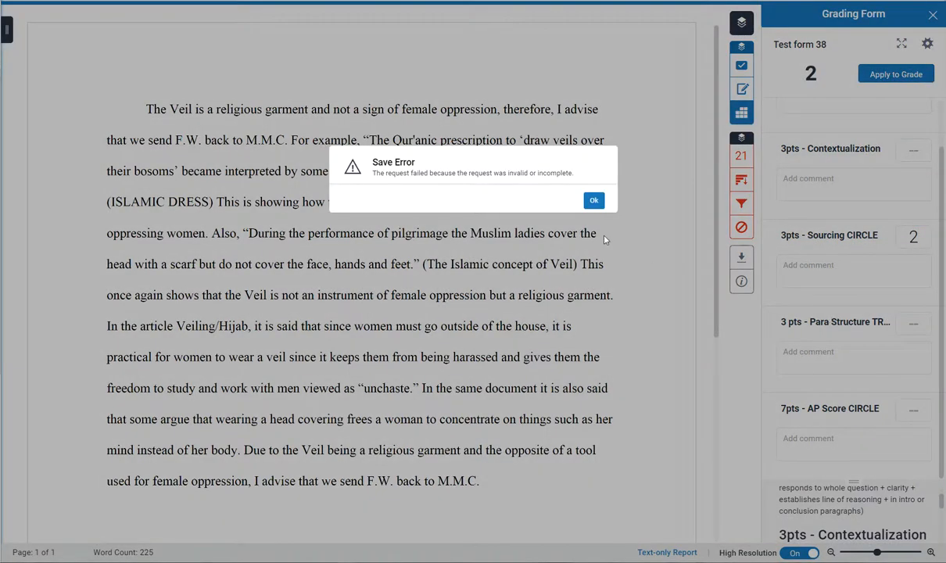
click(595, 201)
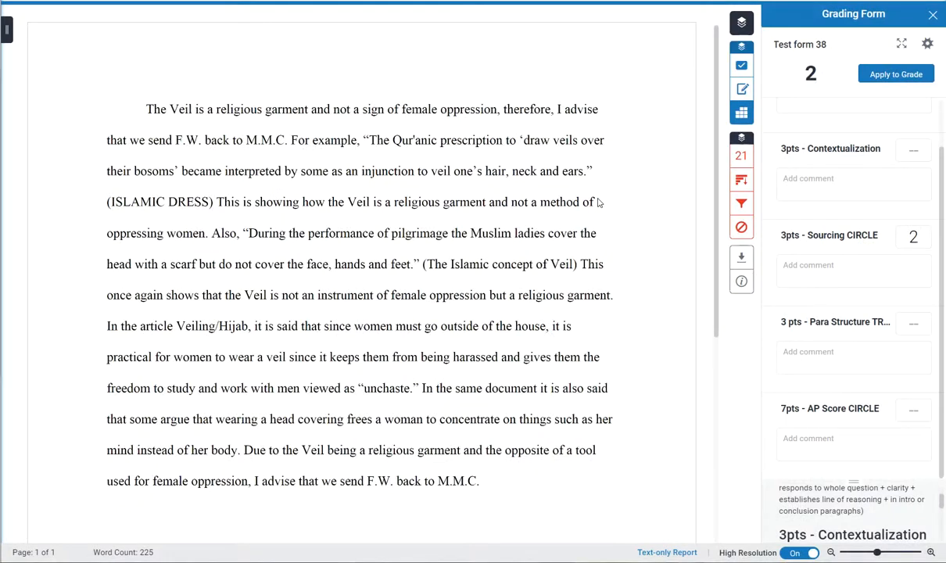
Leave the triangle paragraph structure score blank, enter 4 for "7pts - AP Score CIRCLE", and dismiss the save error
click(914, 322)
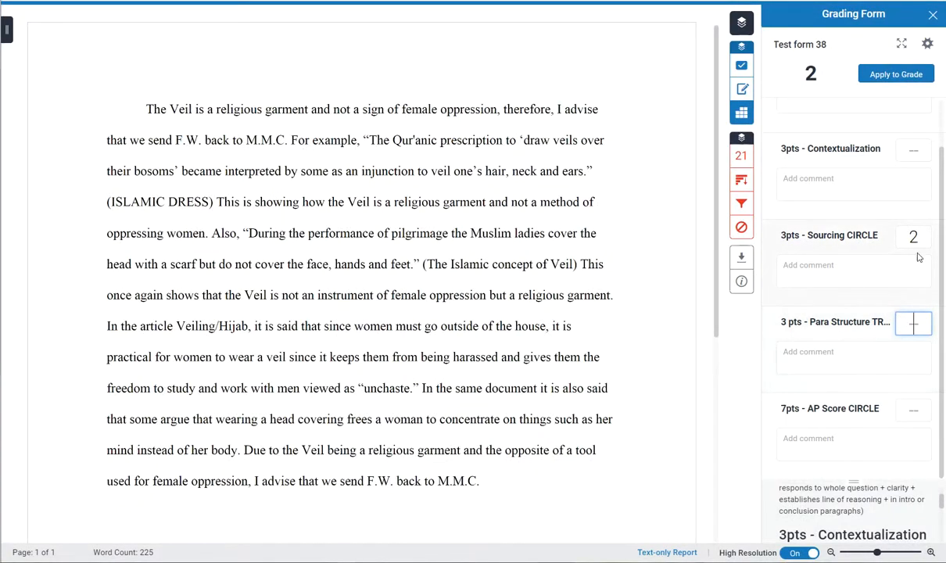
click(916, 409)
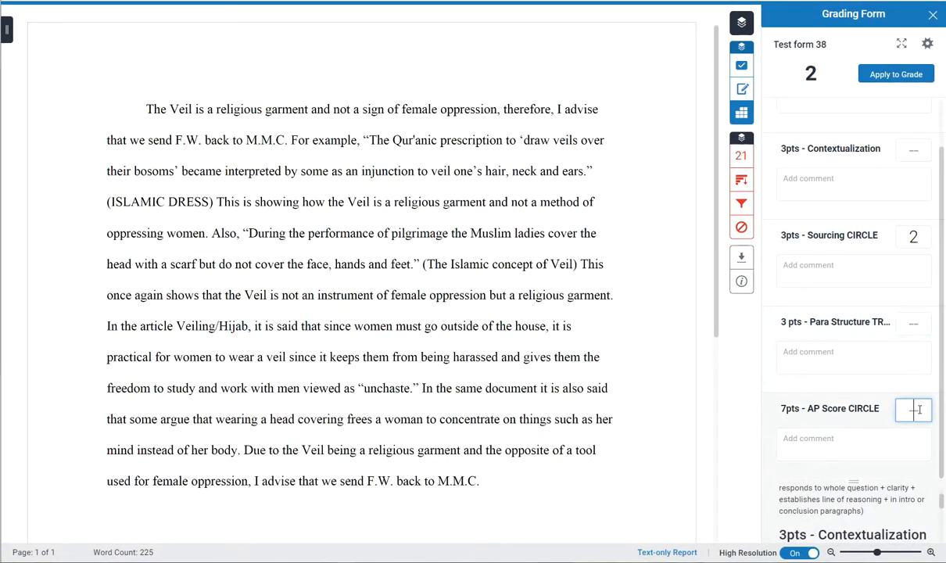
text(4)
click(782, 386)
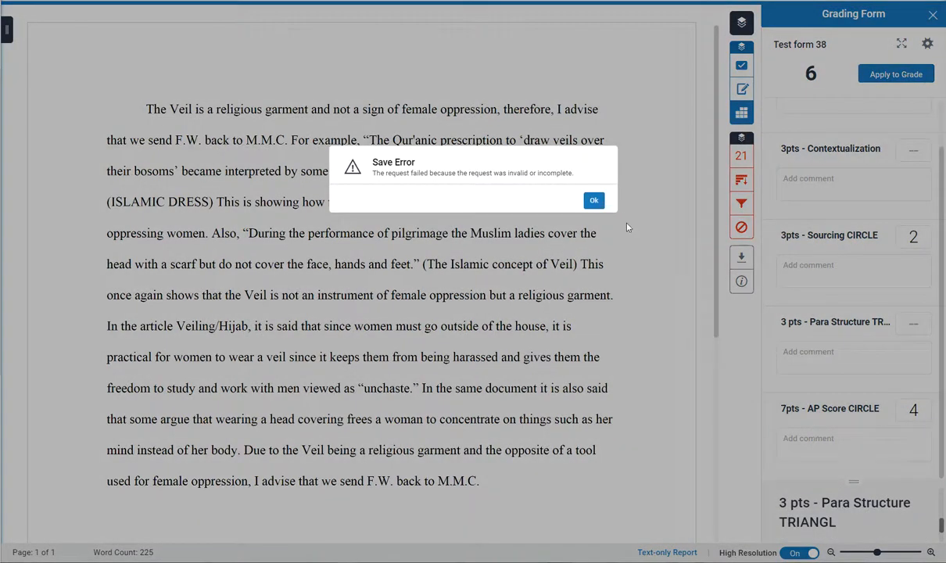
click(594, 200)
scroll(808, 361, up, 1)
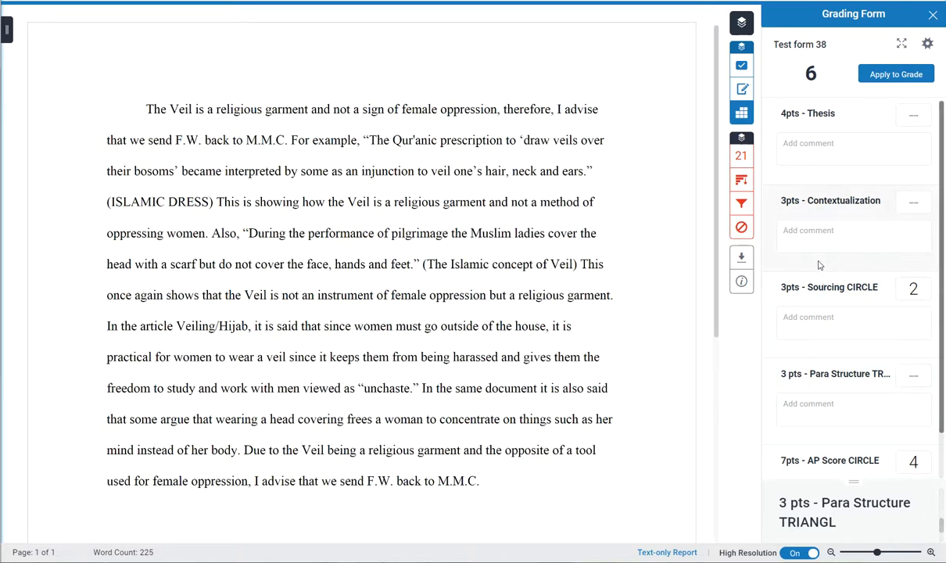
scroll(797, 331, down, 1)
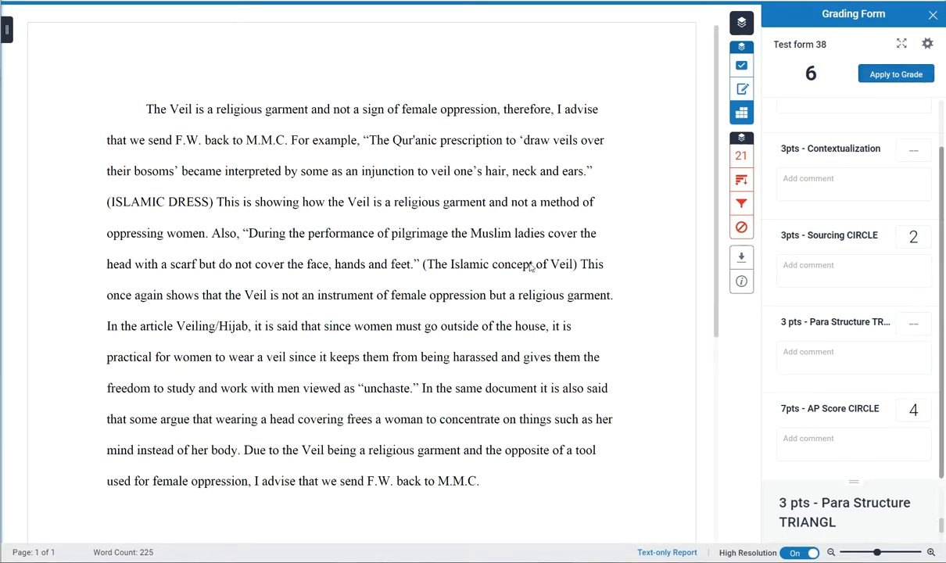
Add an inline text note after the essay's last line and paste the AP Score - ADVISORY template into it
click(496, 472)
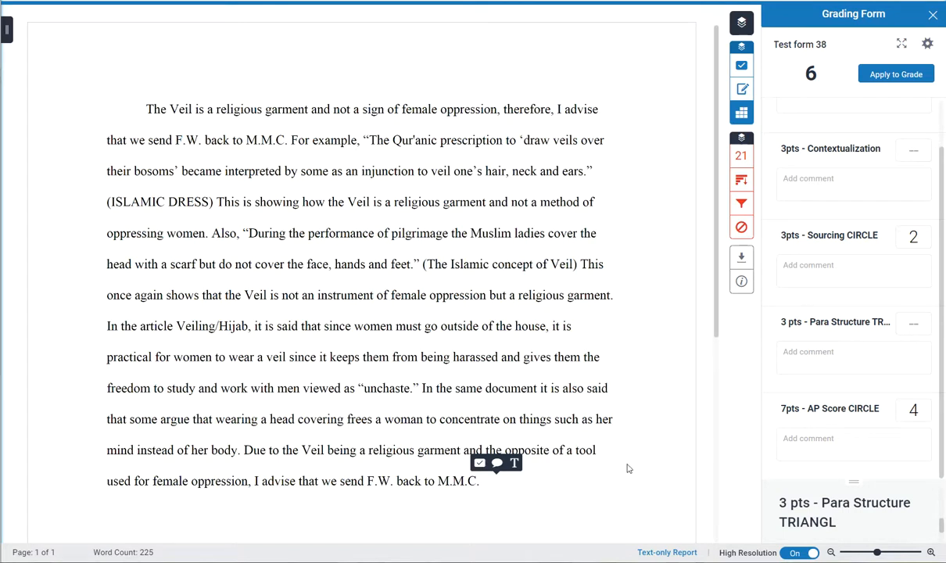
click(567, 479)
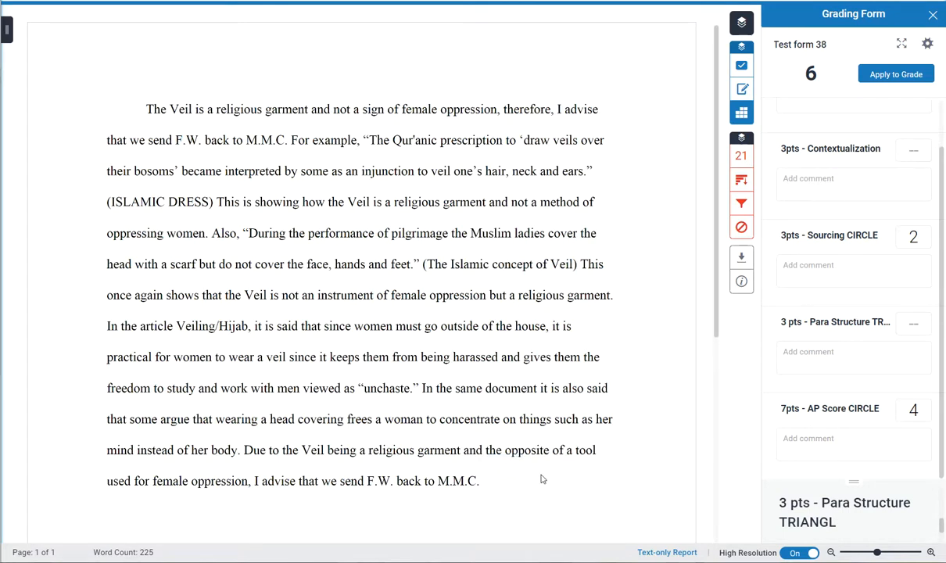
click(510, 480)
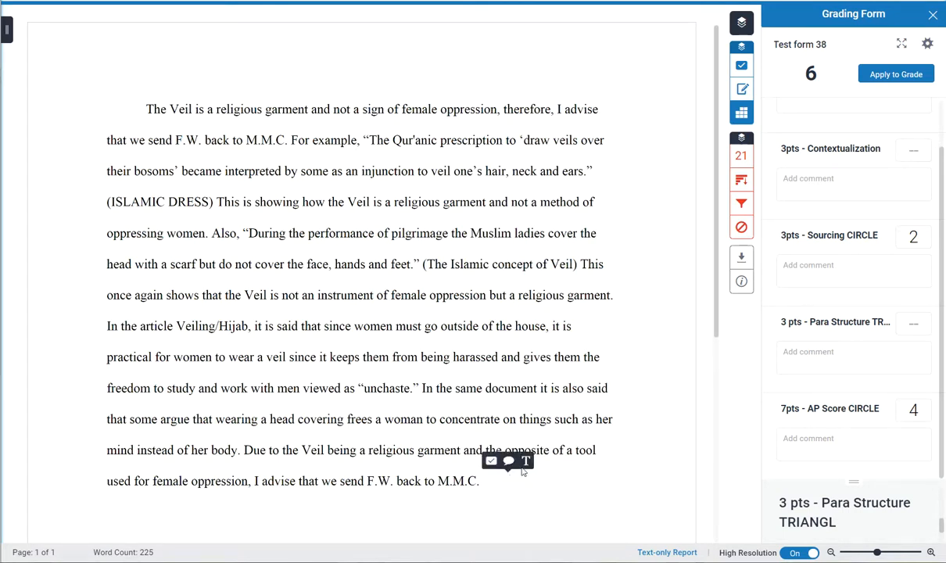
click(523, 463)
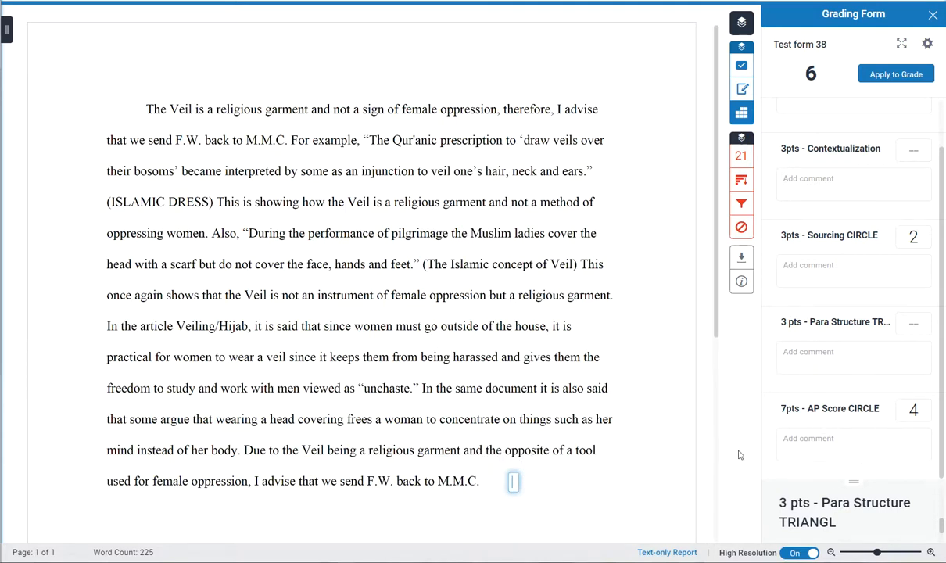
text(/1 - Thesis /1 - Contextualization /2 - Doc Use /1 - Outside Evidence /1 - Sourcing /1 - Historical Cmplx Total: /7)
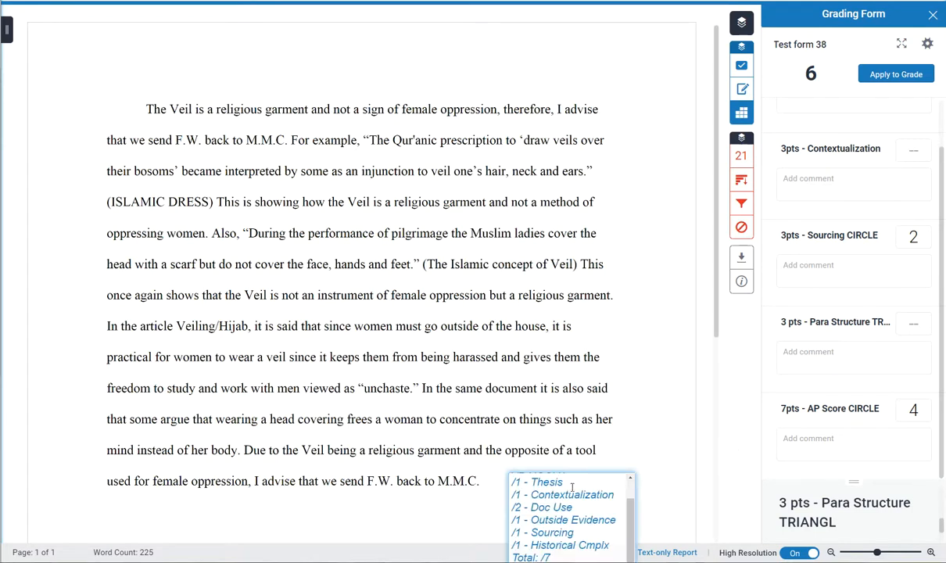
Fill in the note's scores: 1 for Thesis, 0 for Contextualization, 1 for Doc Use and 0 for Outside Evidence
scroll(572, 487, up, 2)
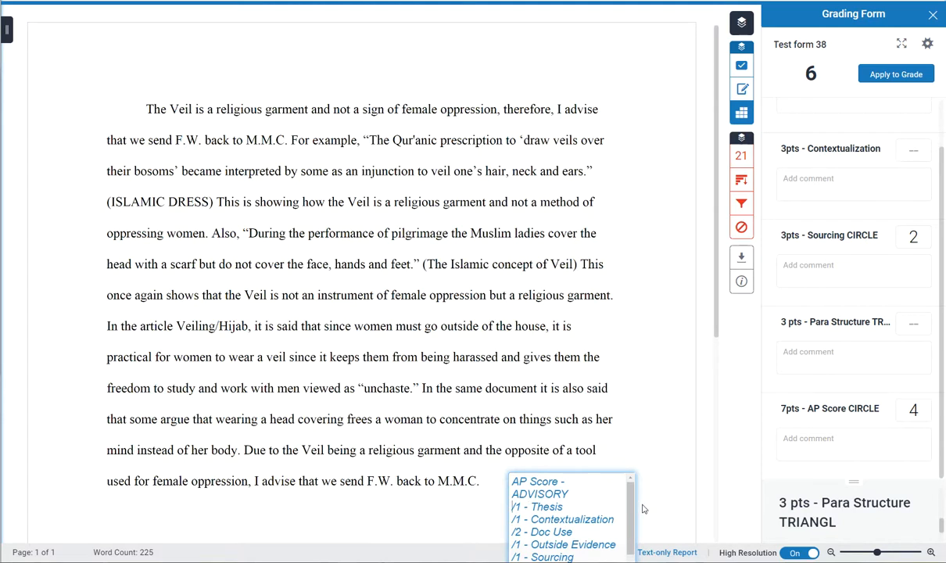
text(1)
text(0)
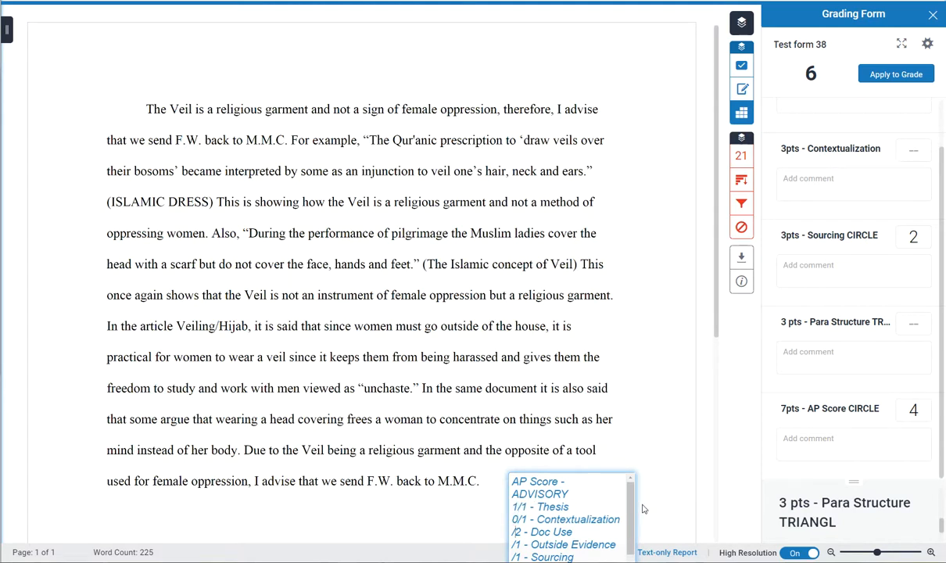
key(Down)
key(Return)
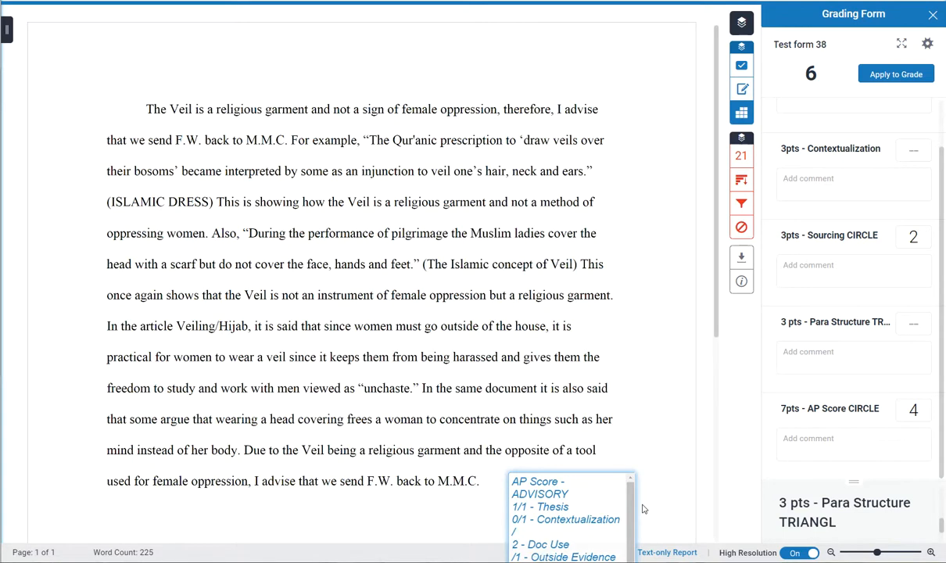
key(BackSpace)
key(Left)
text(1)
text(0)
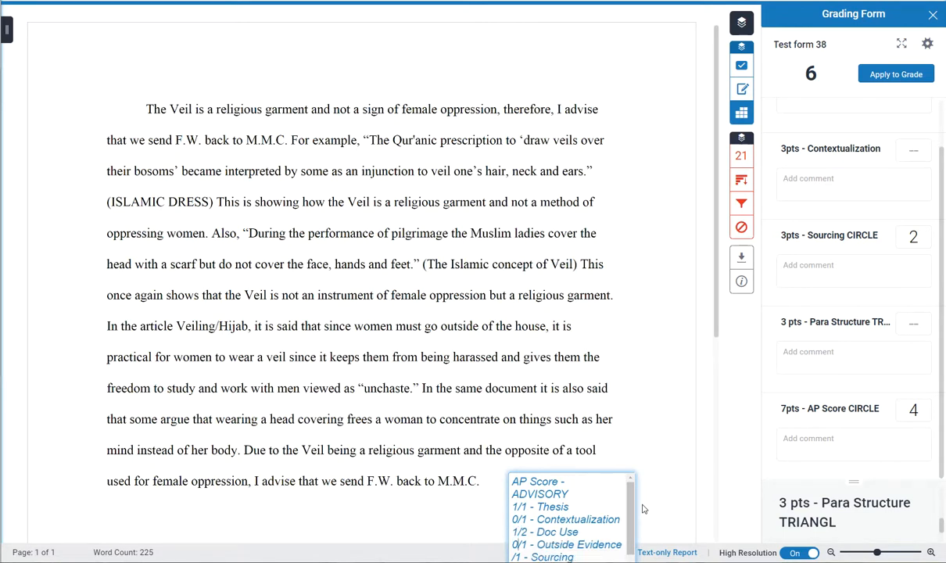
Score Sourcing 1 and Historical Cmplx 0 in the note, enter a total of 3 and finish editing it
key(Right)
text(1)
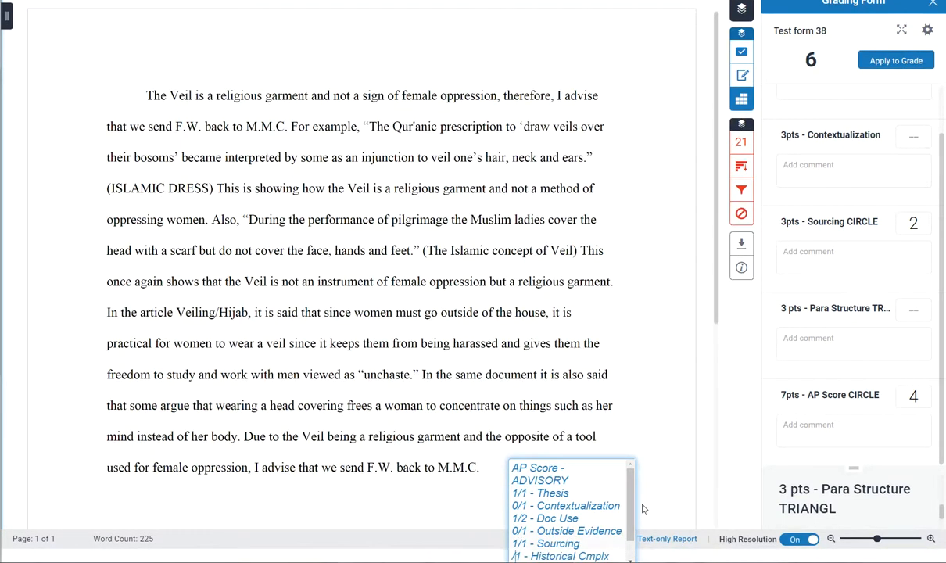
text(0)
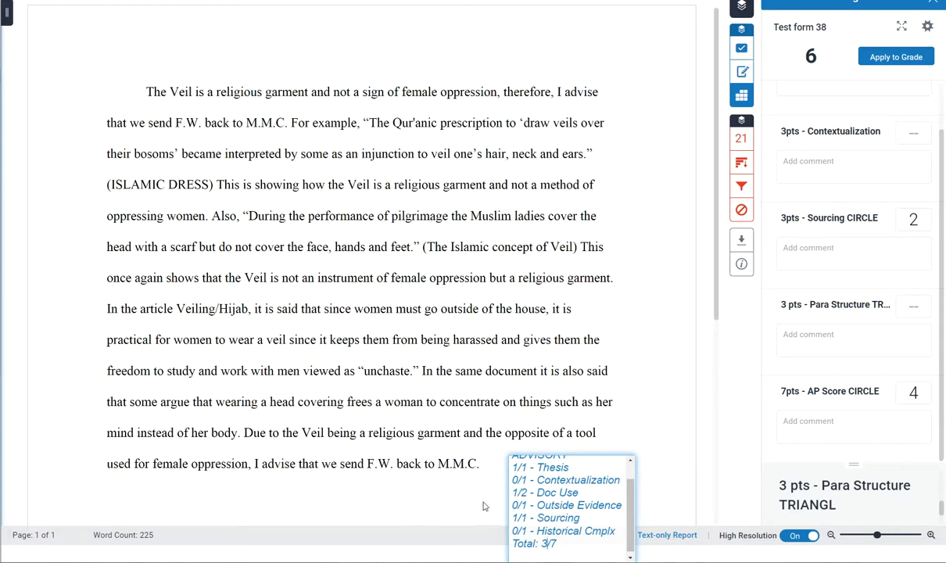
text(3)
click(428, 512)
Review the finished AP score note beside the essay against the criteria in the grading form
scroll(428, 428, down, 3)
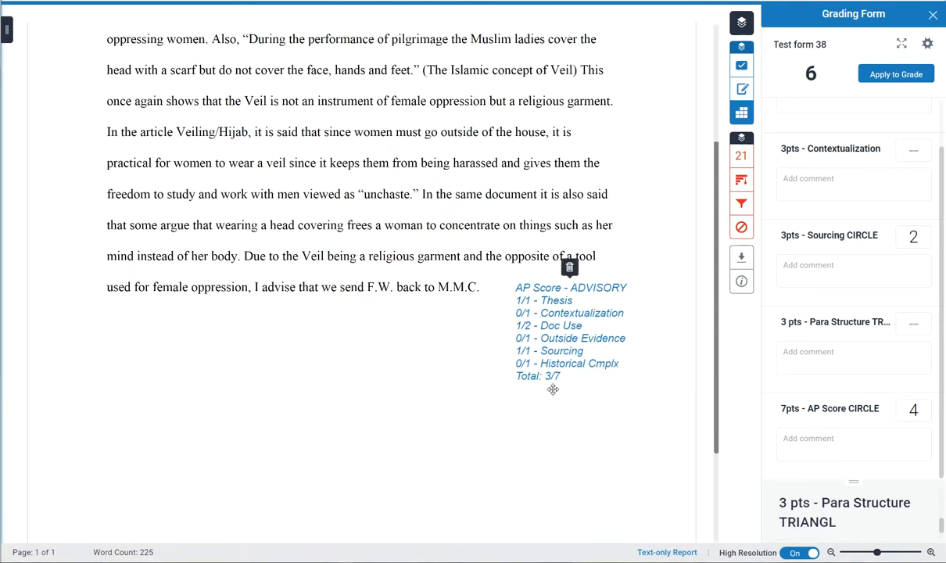
scroll(548, 396, up, 2)
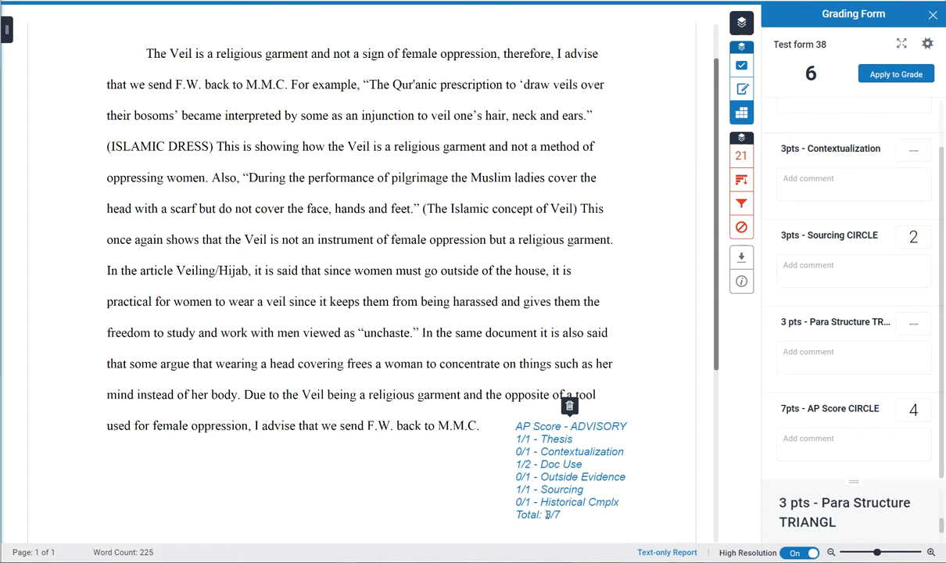
scroll(399, 470, down, 2)
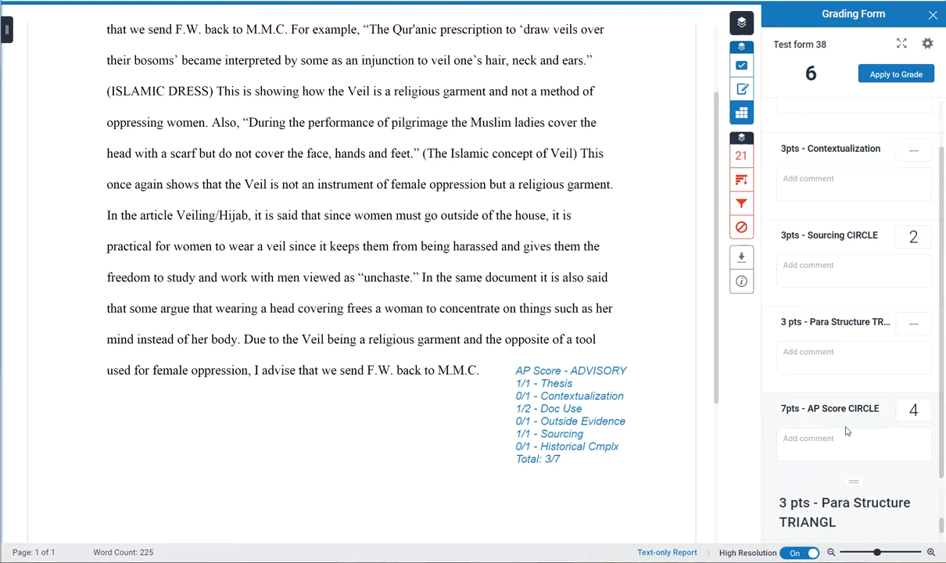
scroll(817, 376, up, 1)
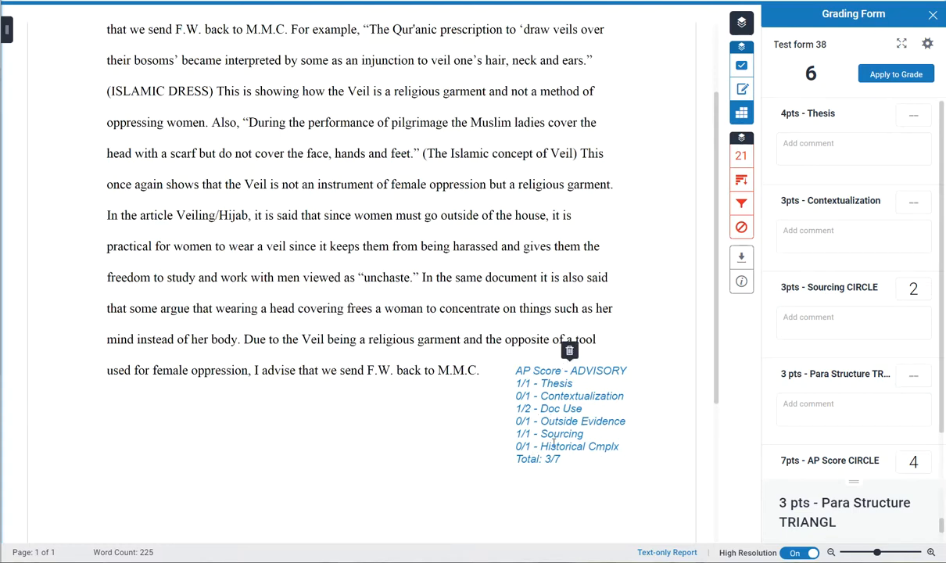
scroll(578, 458, up, 3)
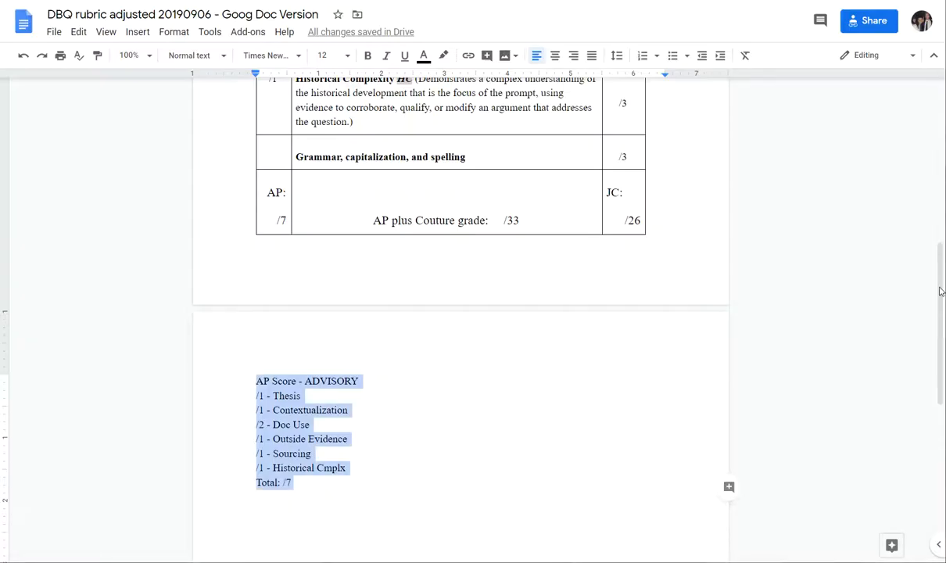
Look over the DBQ rubric table and the AP Score - ADVISORY template below it
scroll(471, 359, up, 1)
scroll(395, 279, down, 1)
click(320, 428)
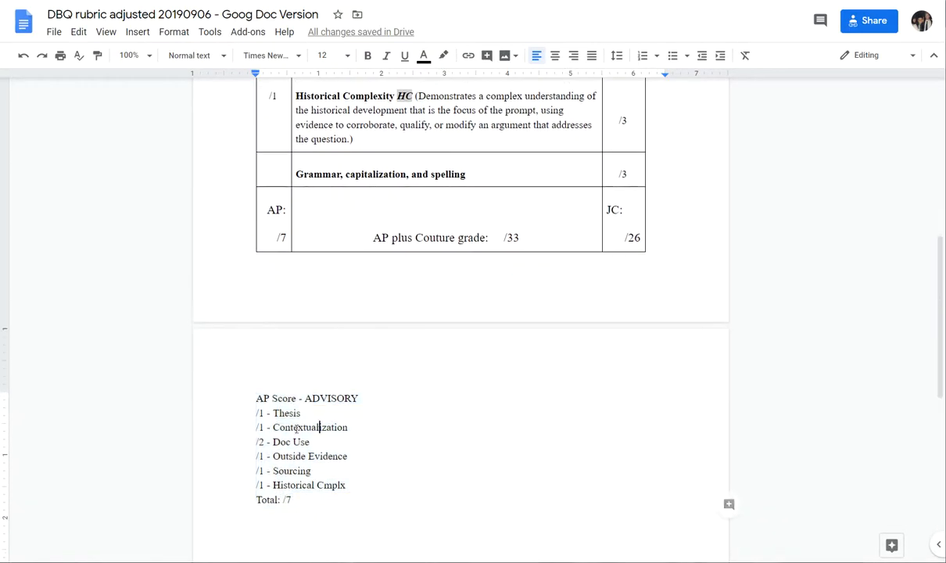
scroll(286, 467, up, 3)
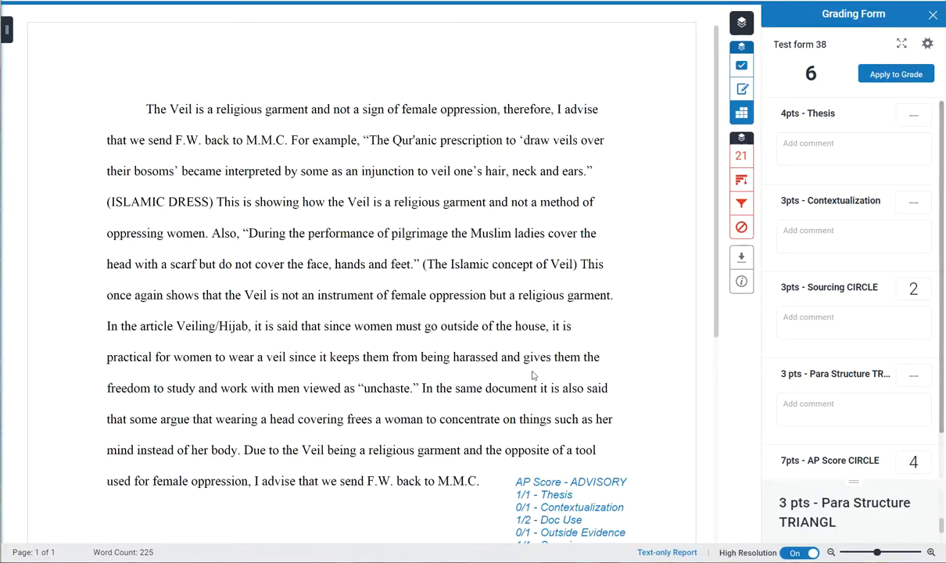
scroll(438, 327, down, 5)
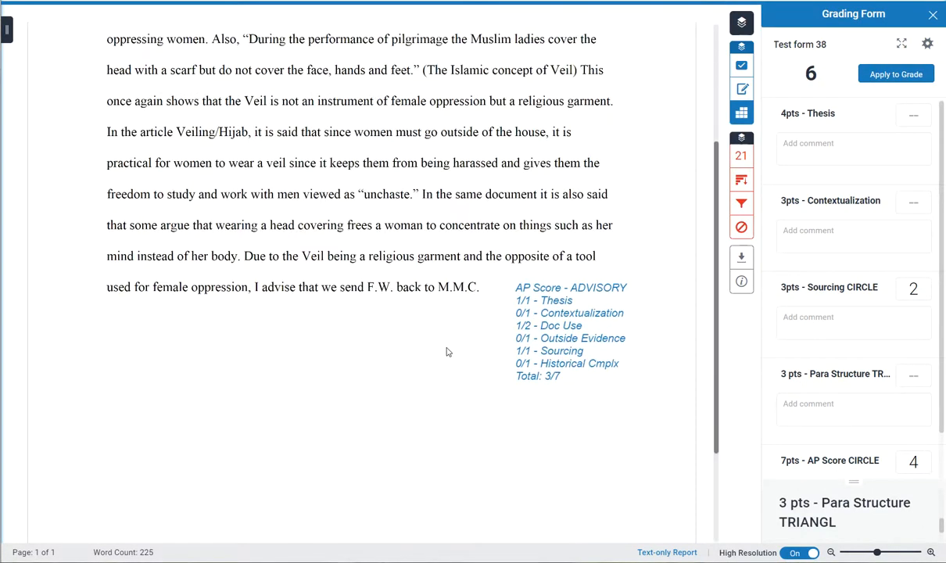
scroll(438, 344, up, 5)
scroll(453, 328, down, 3)
scroll(478, 354, up, 3)
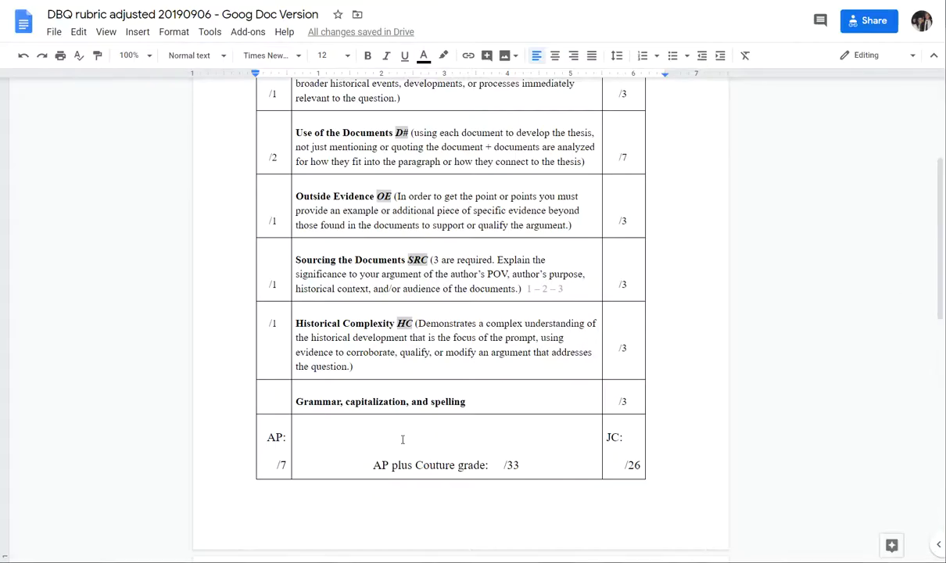
Switch to the Google Docs rubric and select the whole AP Score - ADVISORY template, from its heading through the total line
scroll(325, 438, down, 3)
scroll(324, 438, down, 3)
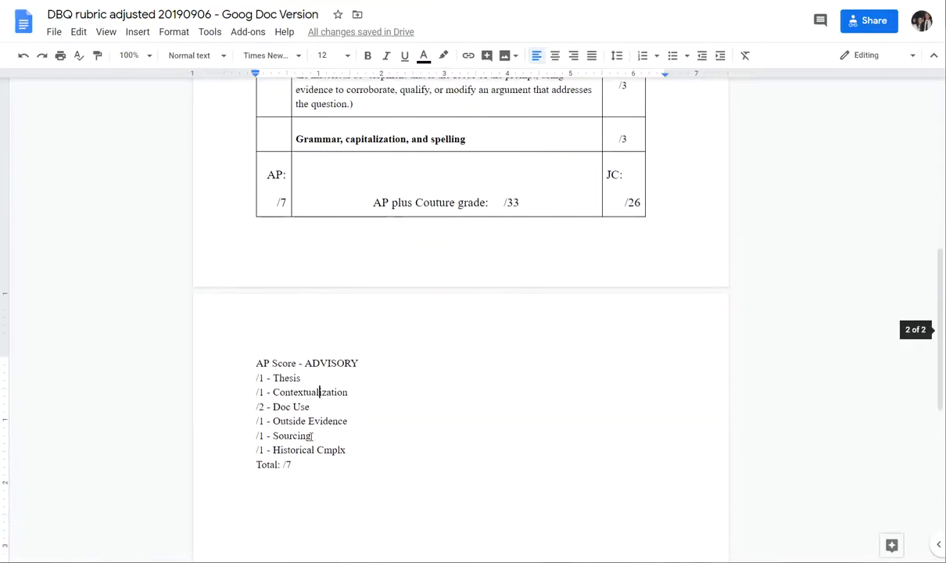
drag(308, 467, 245, 359)
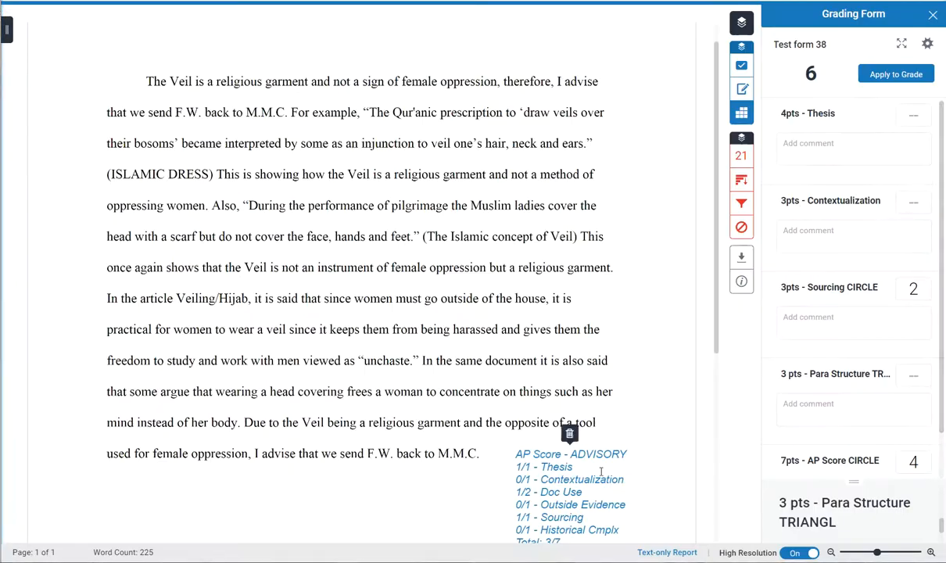
scroll(567, 344, down, 5)
scroll(592, 371, up, 5)
scroll(648, 368, down, 3)
scroll(649, 368, up, 4)
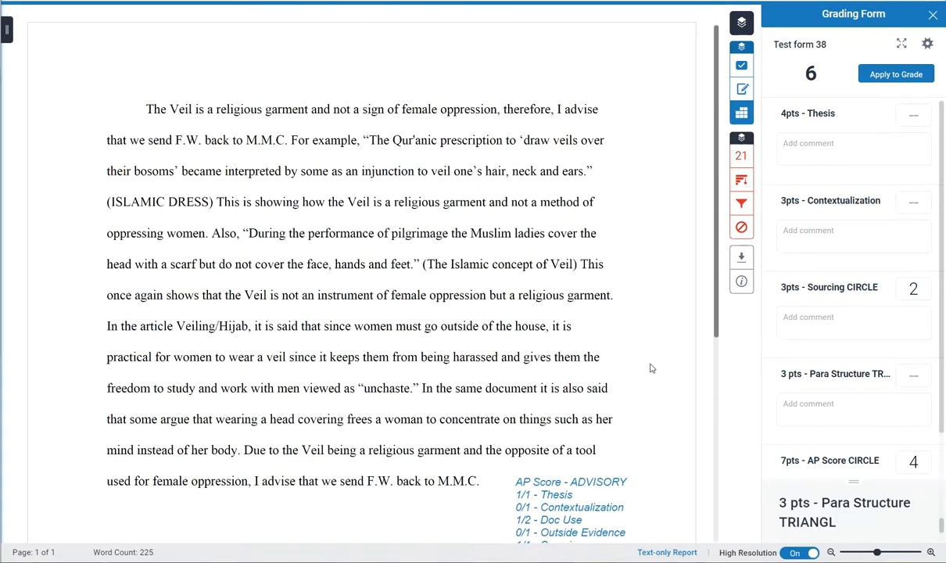